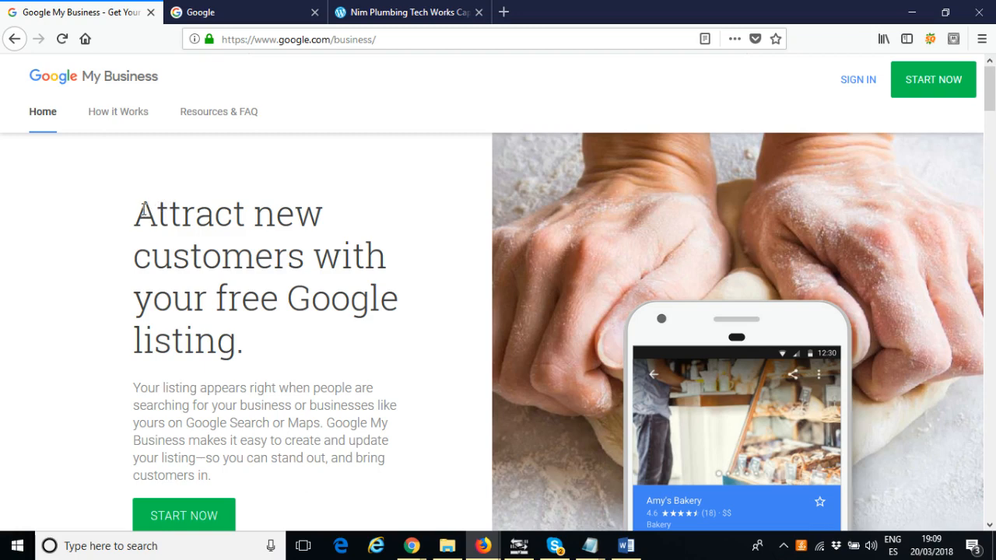
{"action": "left_click_drag", "start_coordinate": [142, 207], "coordinate": [280, 341]}
{"action": "left_click", "coordinate": [293, 351]}
{"action": "left_click", "coordinate": [248, 9]}
{"action": "left_click", "coordinate": [71, 9]}
Switch to the Google tab and search for "pizza london"
{"action": "left_click", "coordinate": [219, 14]}
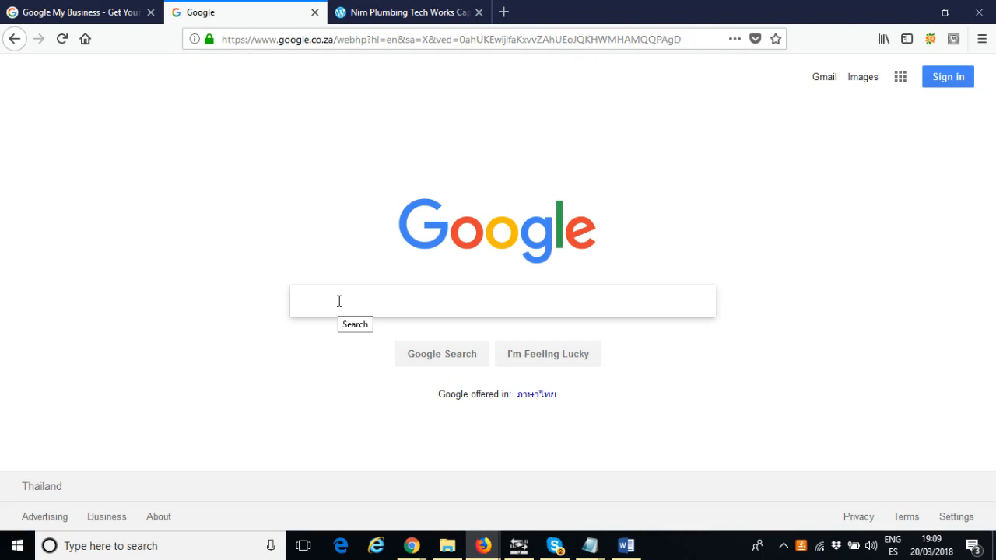
{"action": "type", "text": "izaa"}
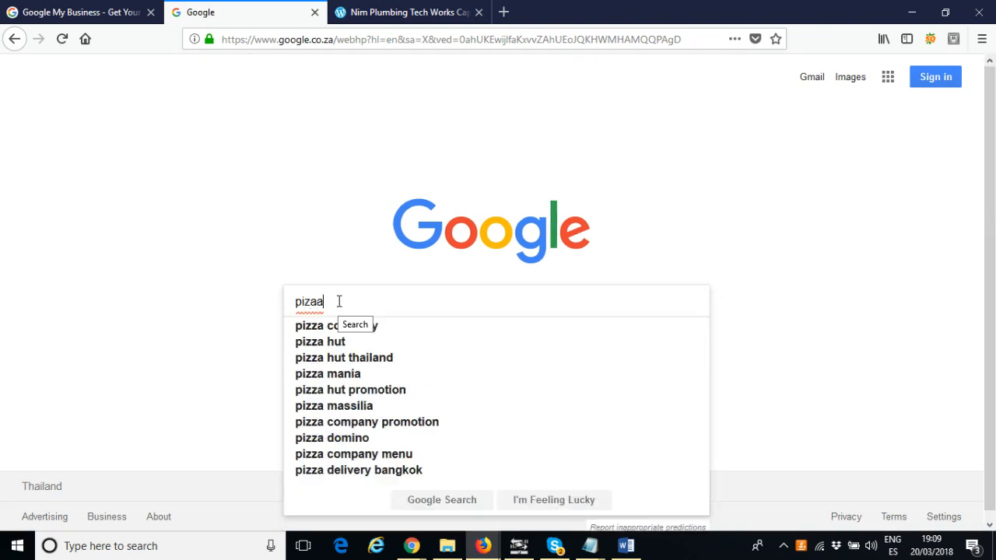
{"action": "key", "text": "BackSpace"}
{"action": "key", "text": "BackSpace"}
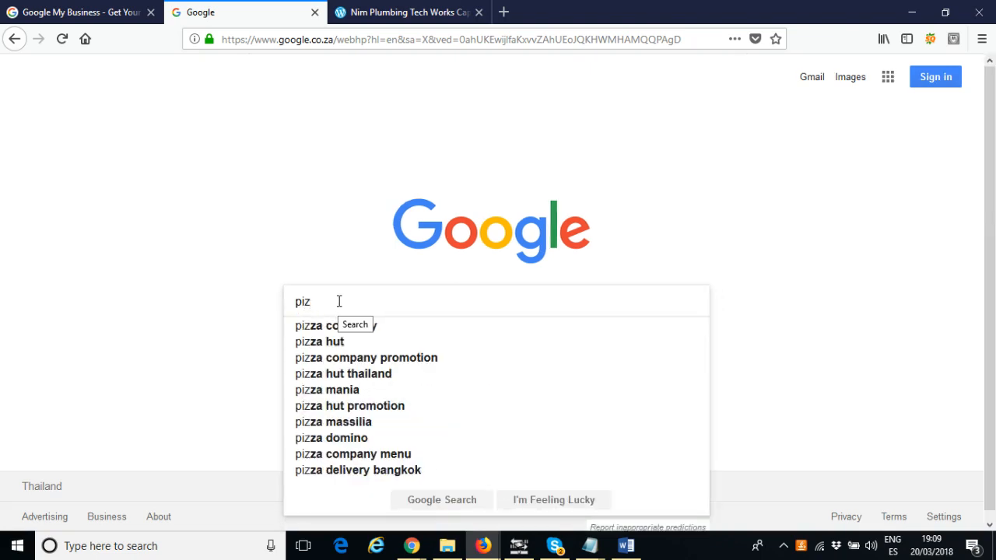
{"action": "type", "text": "za london"}
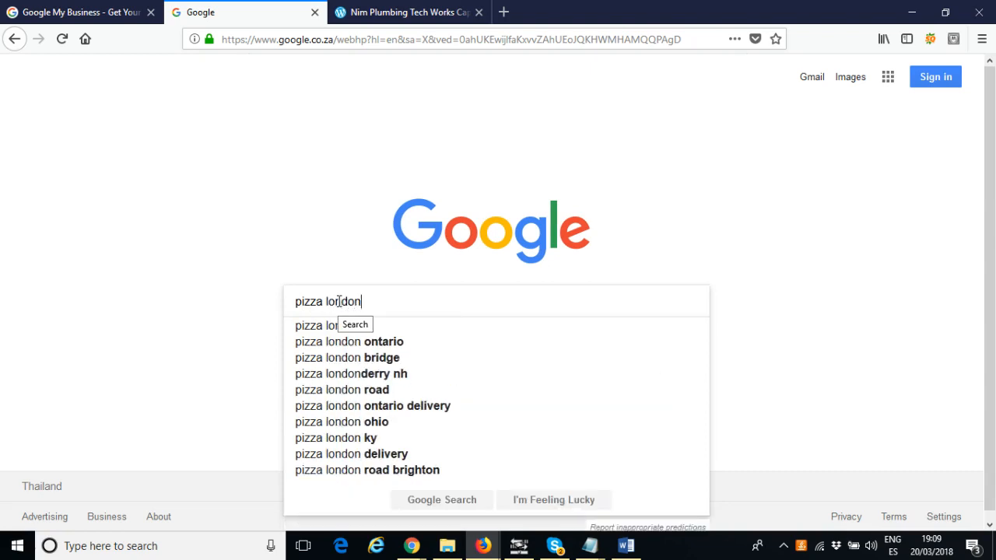
{"action": "key", "text": "Return"}
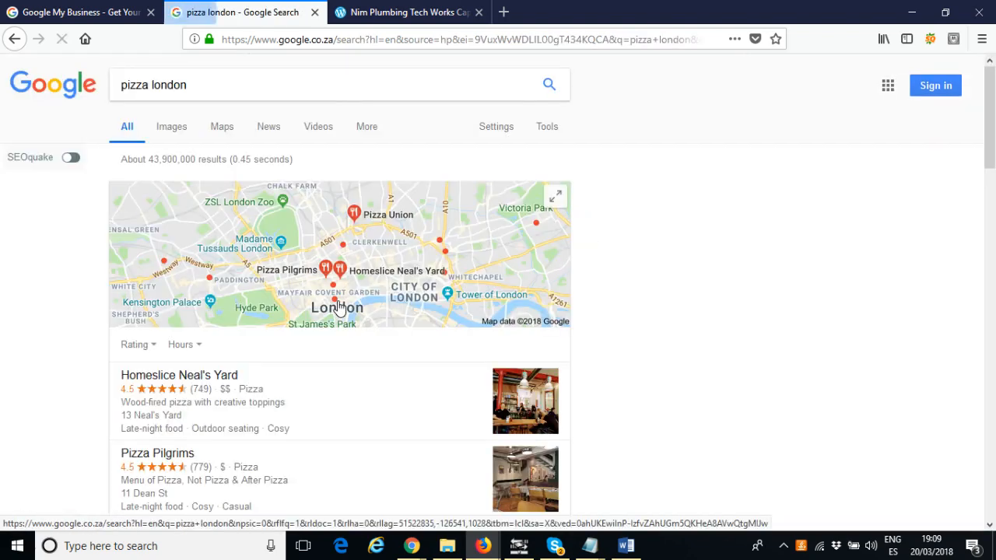
Scroll through the local pizza listings and map in the search results
{"action": "scroll", "coordinate": [294, 334], "scroll_direction": "down", "scroll_amount": 2}
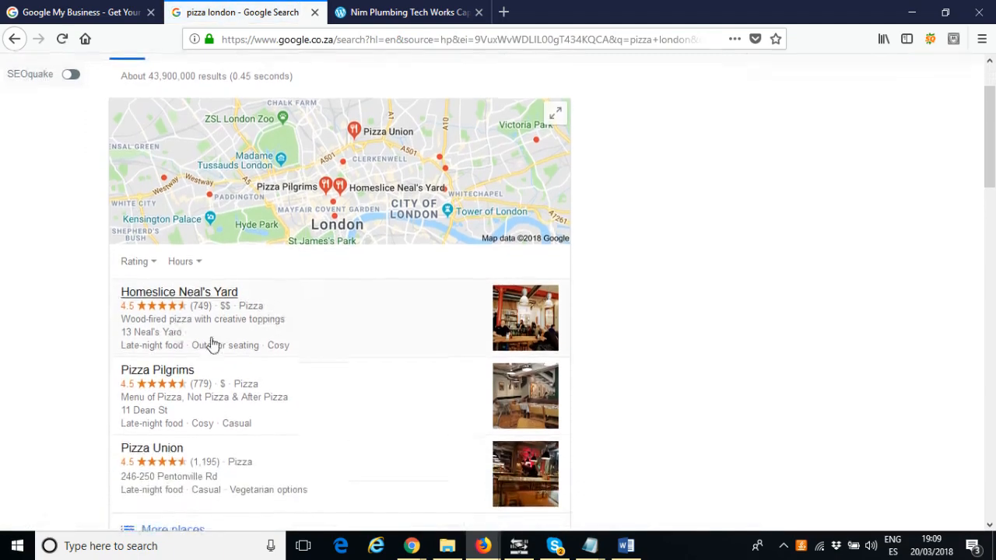
{"action": "scroll", "coordinate": [306, 335], "scroll_direction": "down", "scroll_amount": 4}
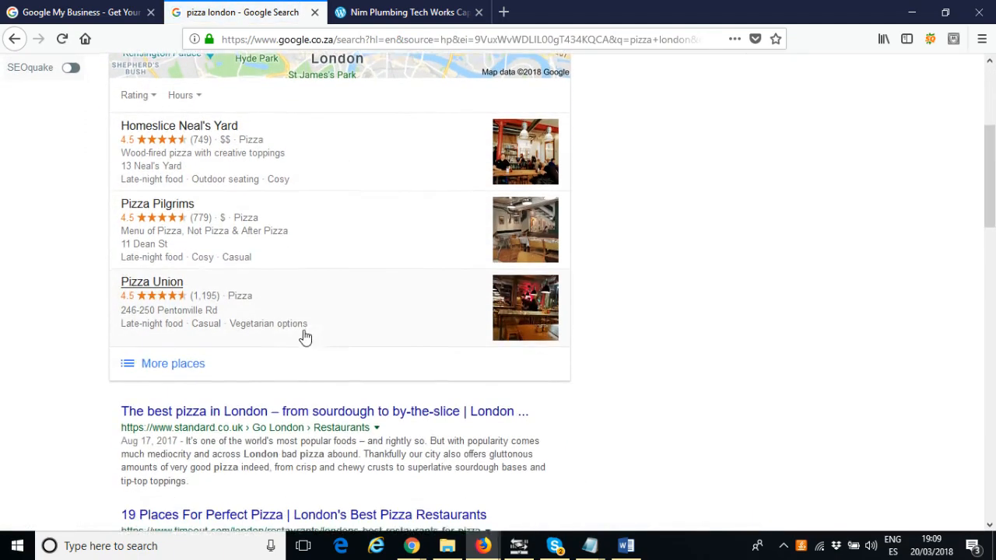
{"action": "scroll", "coordinate": [304, 408], "scroll_direction": "down", "scroll_amount": 6}
{"action": "scroll", "coordinate": [305, 421], "scroll_direction": "up", "scroll_amount": 8}
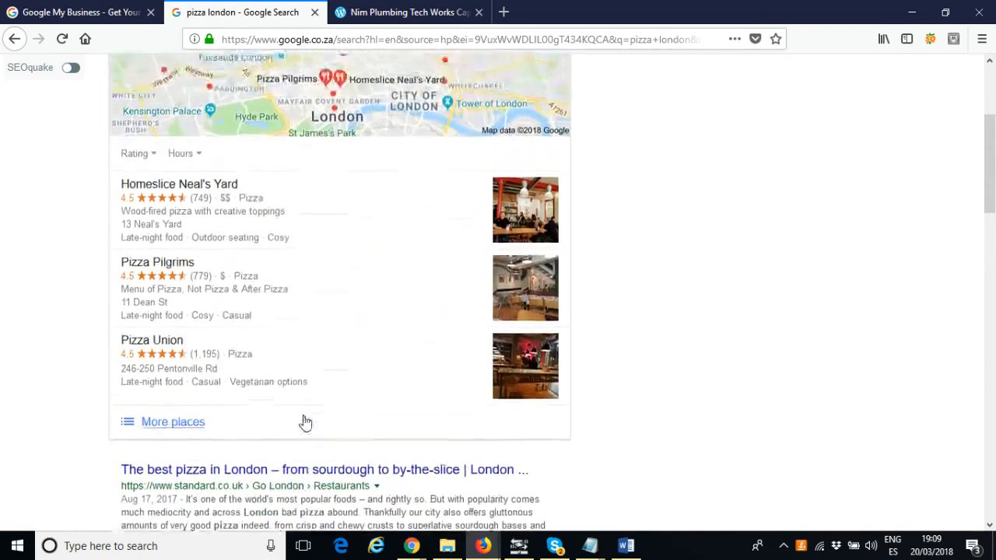
{"action": "scroll", "coordinate": [345, 182], "scroll_direction": "up", "scroll_amount": 4}
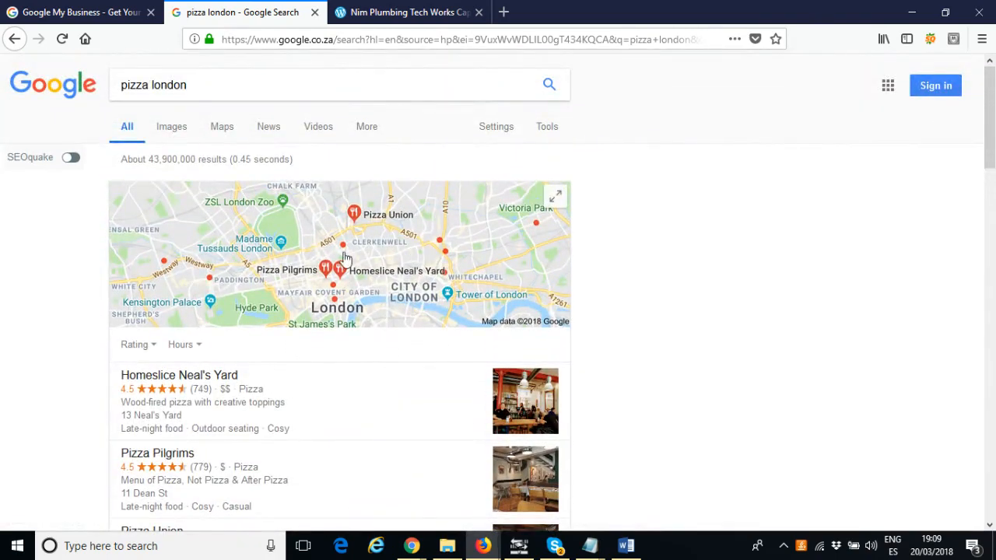
{"action": "scroll", "coordinate": [372, 234], "scroll_direction": "down", "scroll_amount": 3}
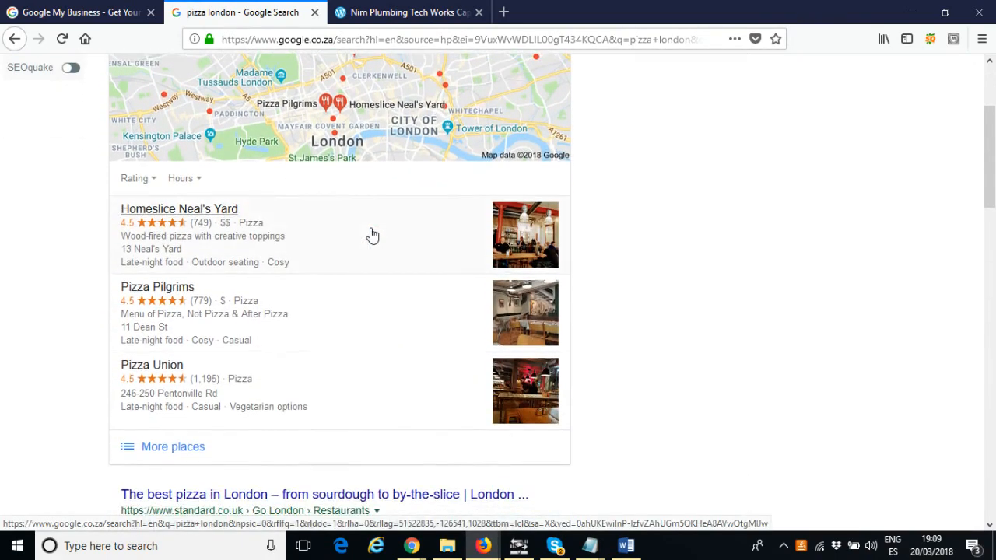
{"action": "scroll", "coordinate": [371, 236], "scroll_direction": "up", "scroll_amount": 2}
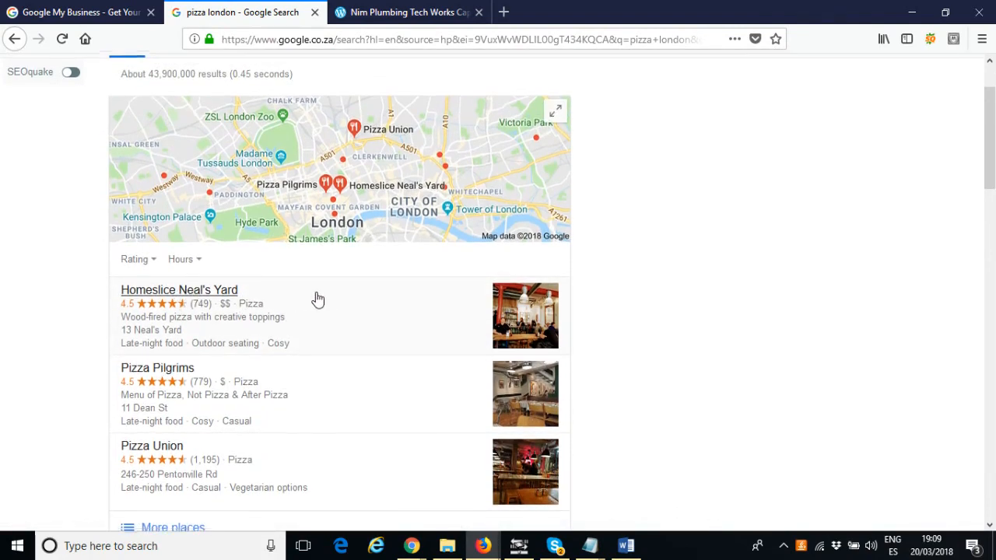
{"action": "scroll", "coordinate": [317, 299], "scroll_direction": "up", "scroll_amount": 2}
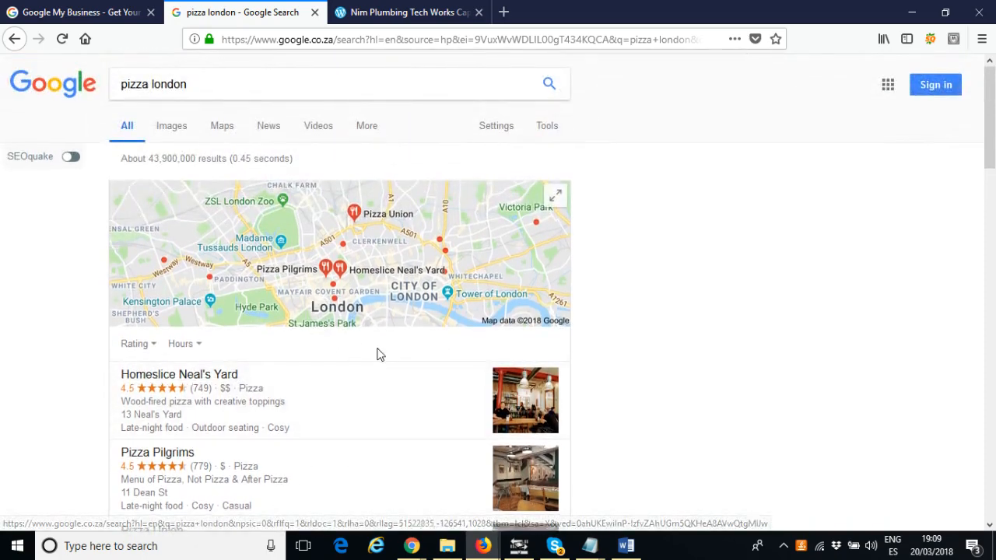
{"action": "scroll", "coordinate": [335, 362], "scroll_direction": "down", "scroll_amount": 5}
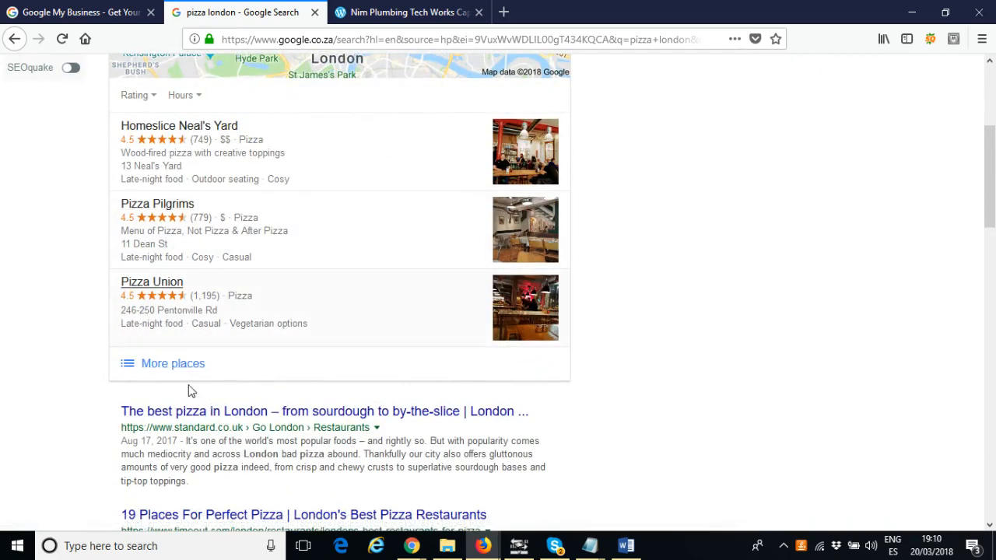
Open the full list of local pizza places with its map, then return to the search results
{"action": "left_click", "coordinate": [174, 366]}
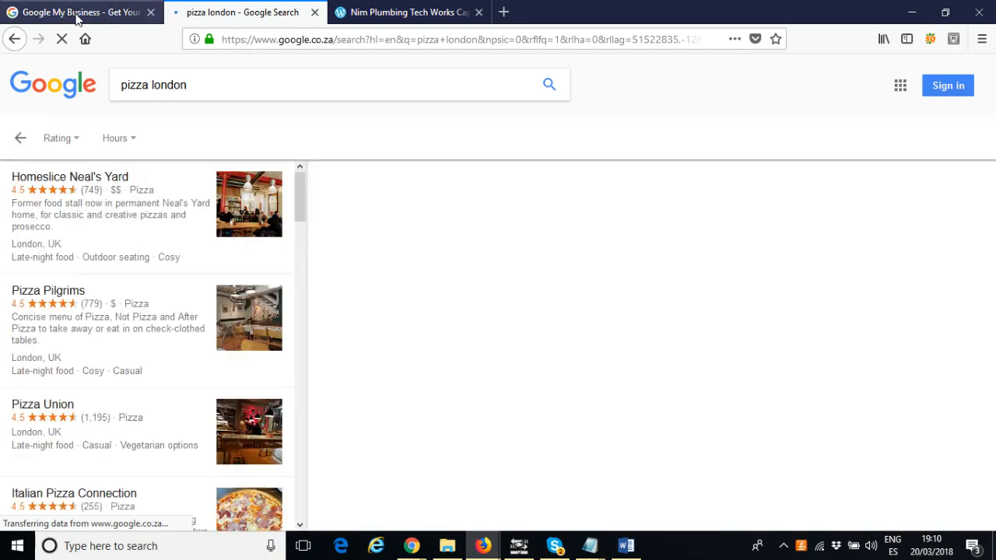
{"action": "mouse_move", "coordinate": [301, 187]}
{"action": "left_mouse_down"}
{"action": "mouse_move", "coordinate": [315, 483]}
{"action": "mouse_move", "coordinate": [285, 181]}
{"action": "left_mouse_up"}
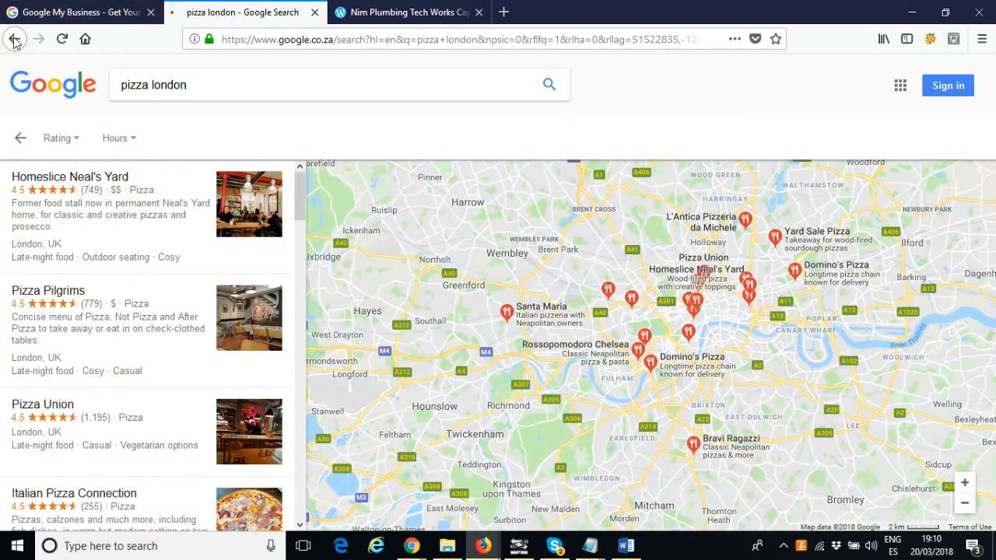
{"action": "left_click", "coordinate": [14, 41]}
{"action": "scroll", "coordinate": [229, 205], "scroll_direction": "up", "scroll_amount": 3}
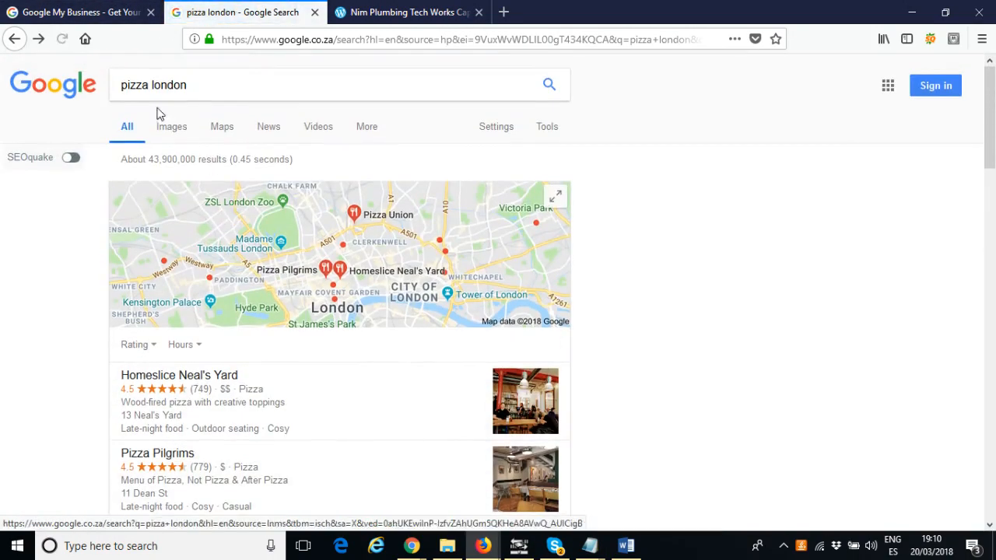
Replace the search query with "waterproofing cape town" and run the search
{"action": "left_click_drag", "start_coordinate": [123, 86], "coordinate": [258, 90]}
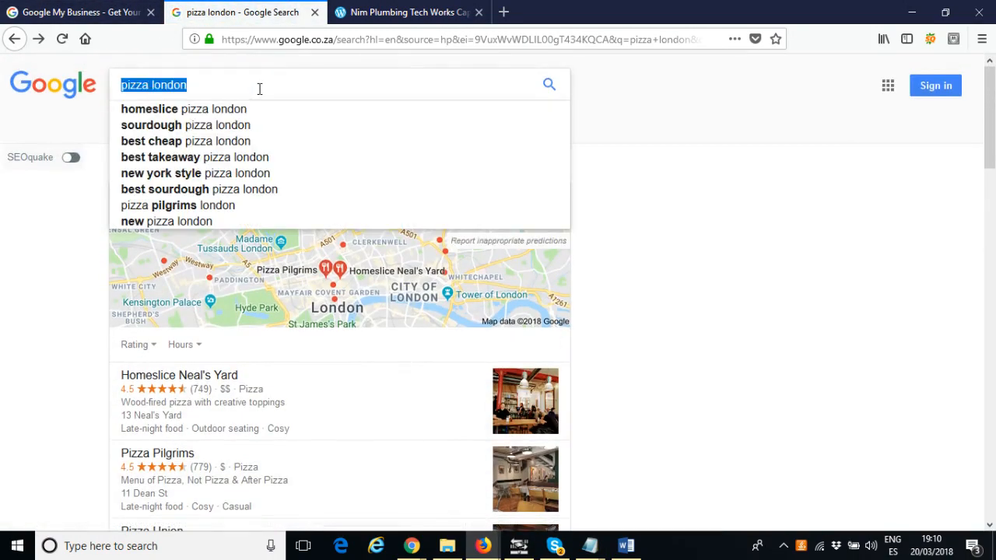
{"action": "type", "text": "waterproofing"}
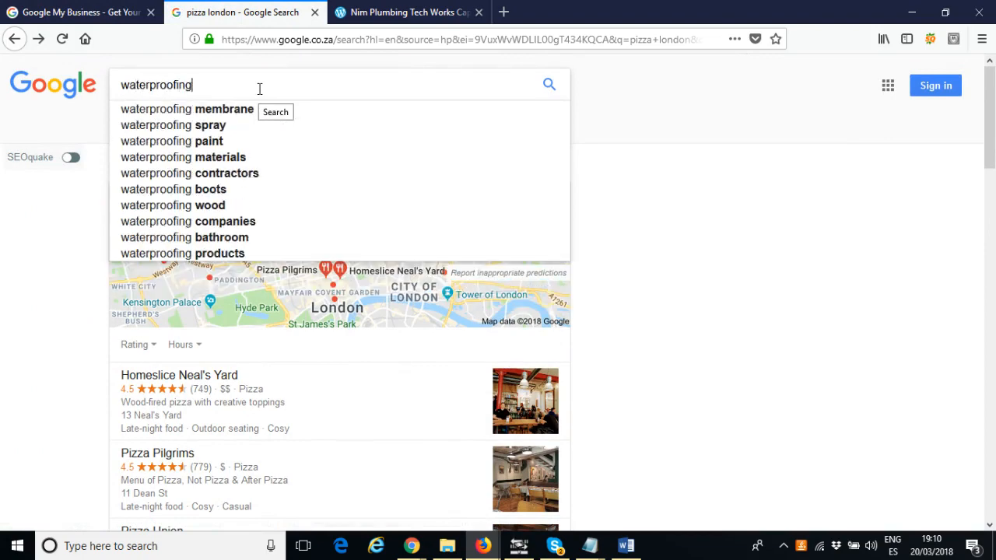
{"action": "type", "text": " cape town"}
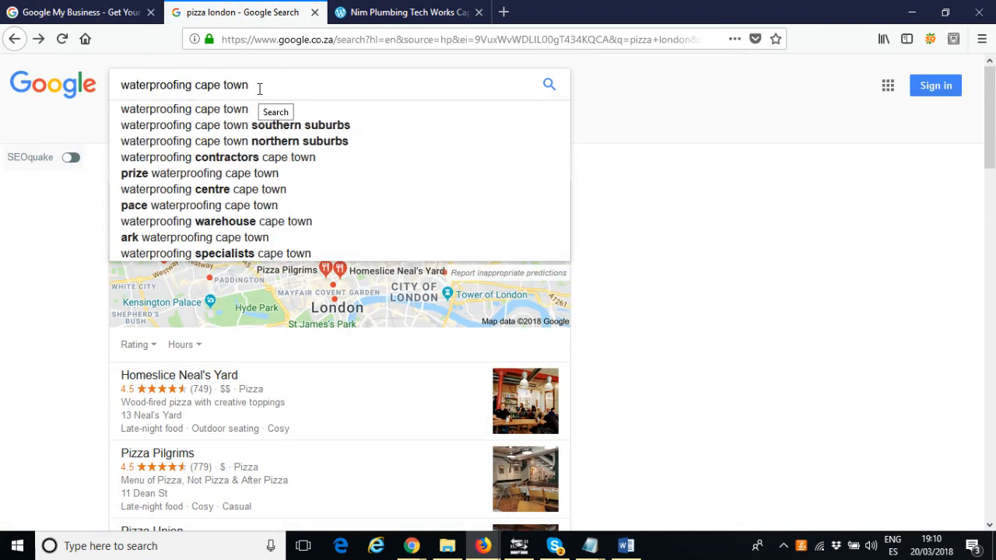
{"action": "key", "text": "Return"}
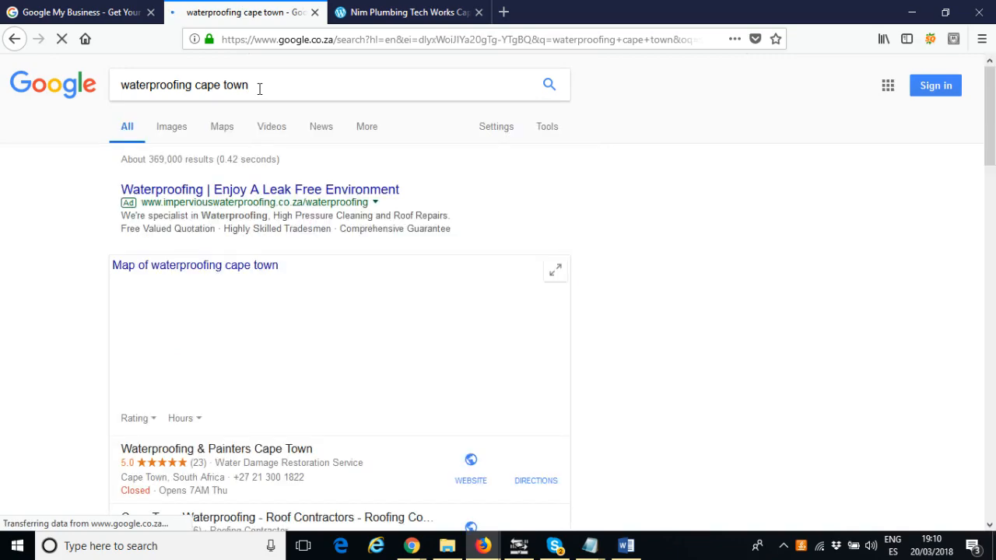
Open the Waterproofing & Painters Cape Town listing from the local results to view its business details
{"action": "scroll", "coordinate": [387, 148], "scroll_direction": "down", "scroll_amount": 3}
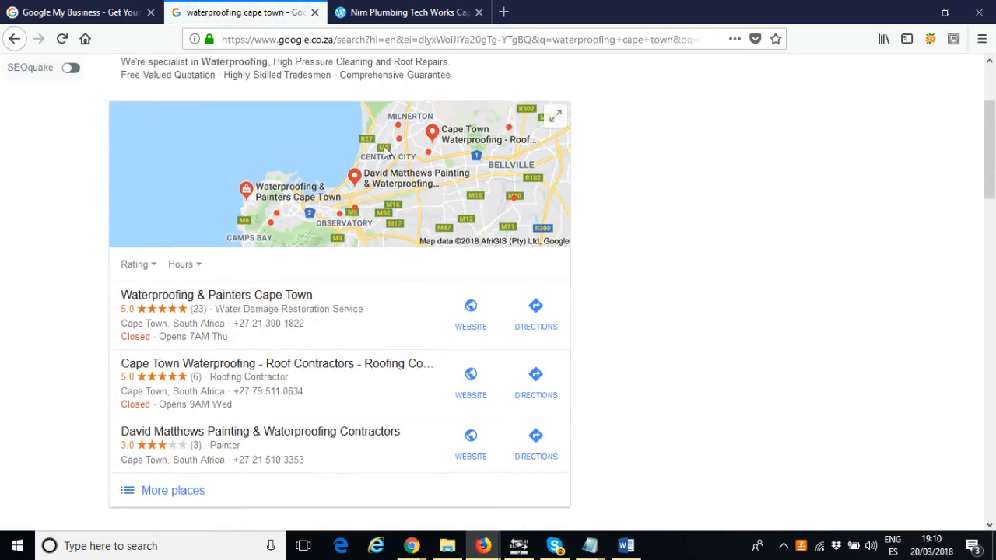
{"action": "scroll", "coordinate": [360, 311], "scroll_direction": "down", "scroll_amount": 3}
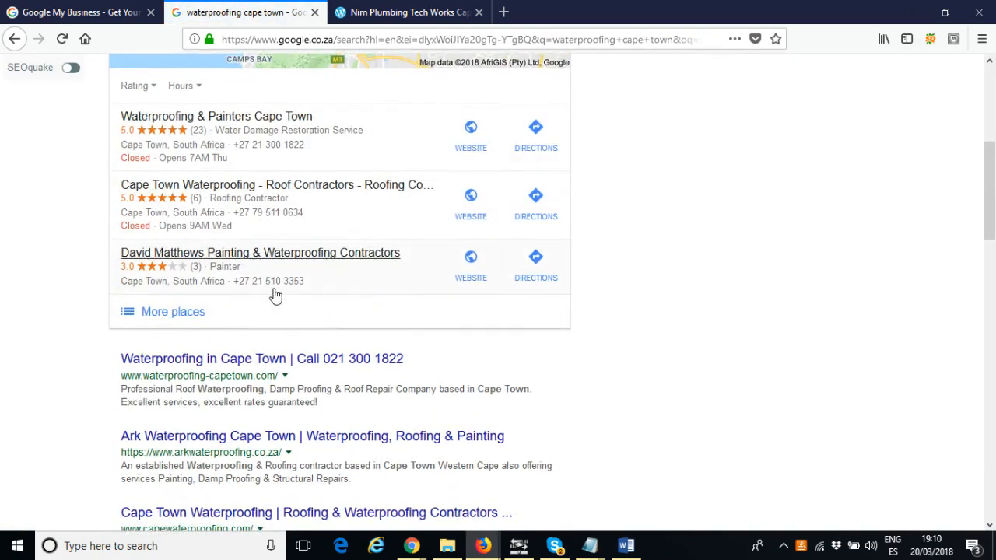
{"action": "left_click", "coordinate": [254, 146]}
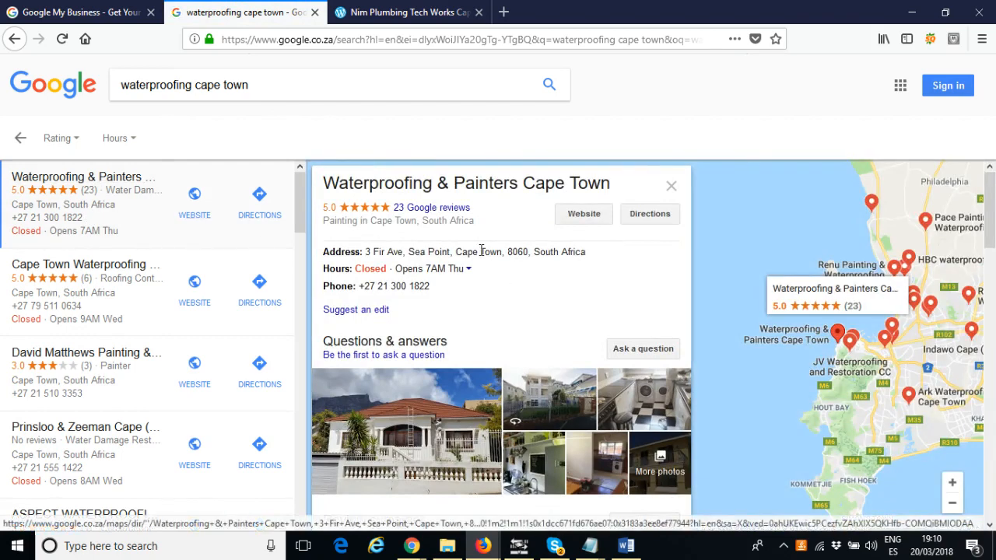
{"action": "left_click_drag", "start_coordinate": [455, 292], "coordinate": [371, 267]}
{"action": "left_click", "coordinate": [433, 286]}
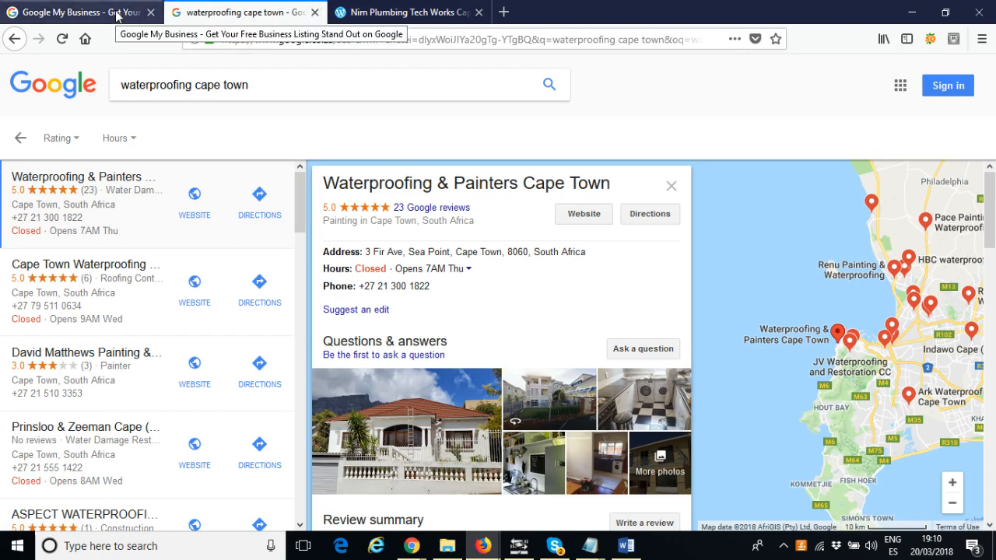
View the Nim Plumbing Tech Works Cape Town website in the other browser, then return to the Google My Business page
{"action": "left_click", "coordinate": [117, 14]}
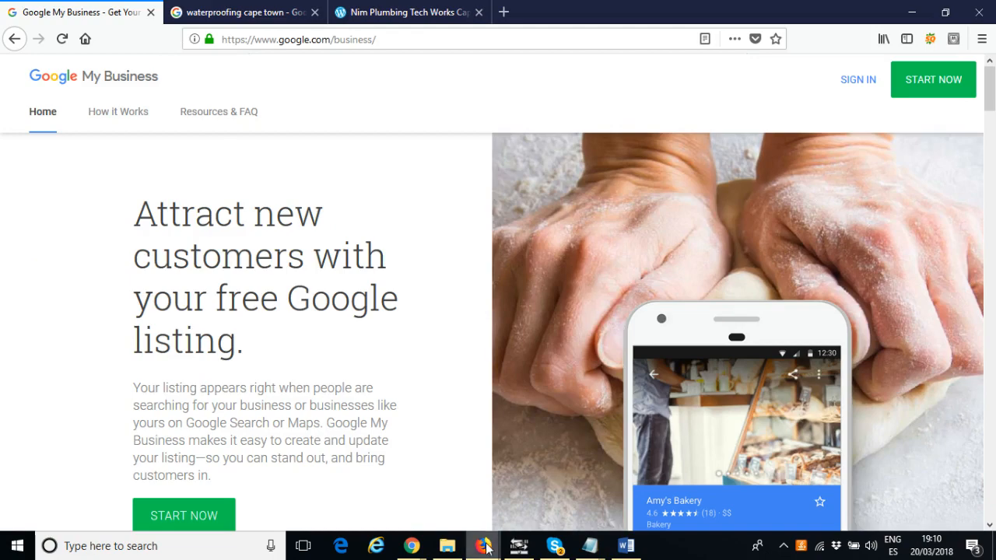
{"action": "mouse_move", "coordinate": [489, 544]}
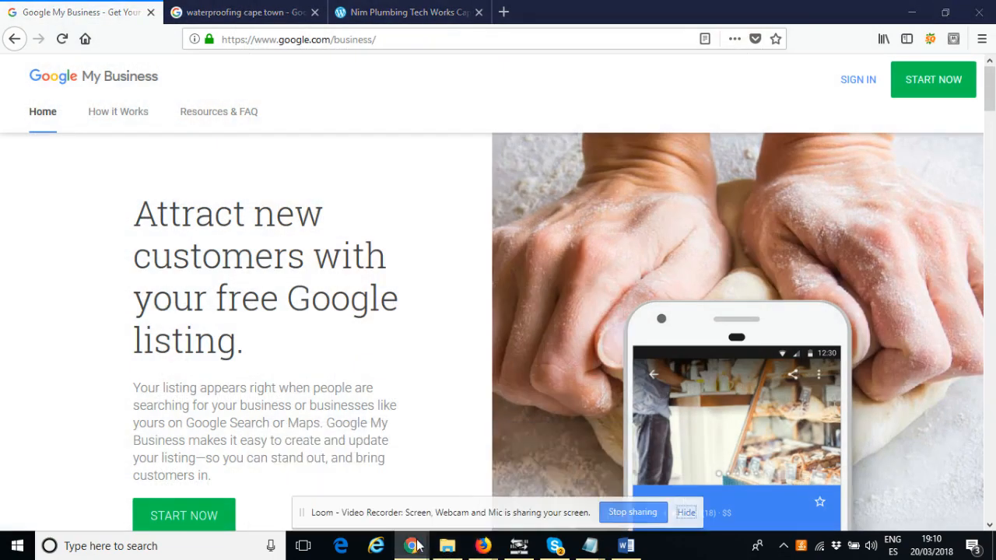
{"action": "mouse_move", "coordinate": [414, 546]}
{"action": "left_click", "coordinate": [375, 492]}
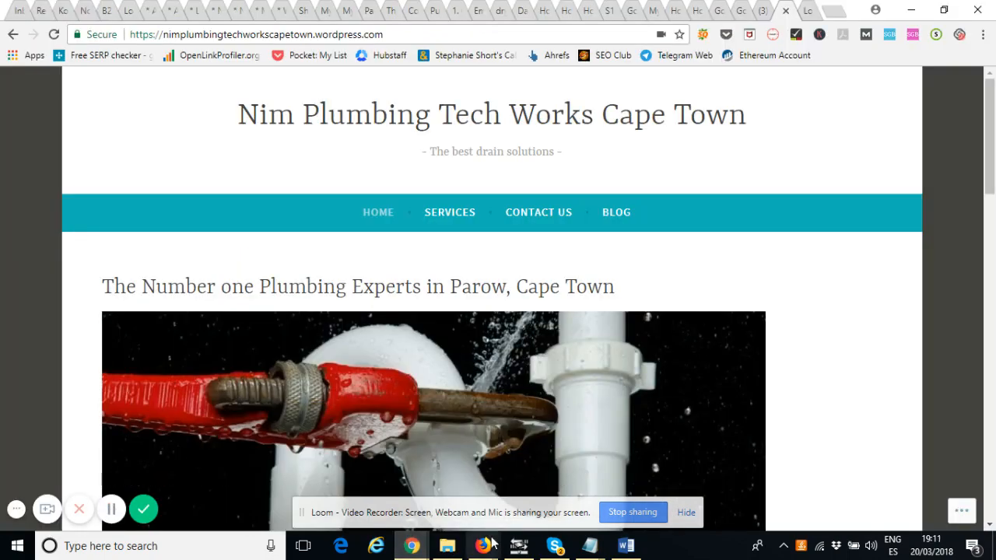
{"action": "mouse_move", "coordinate": [492, 548]}
{"action": "left_click", "coordinate": [518, 498]}
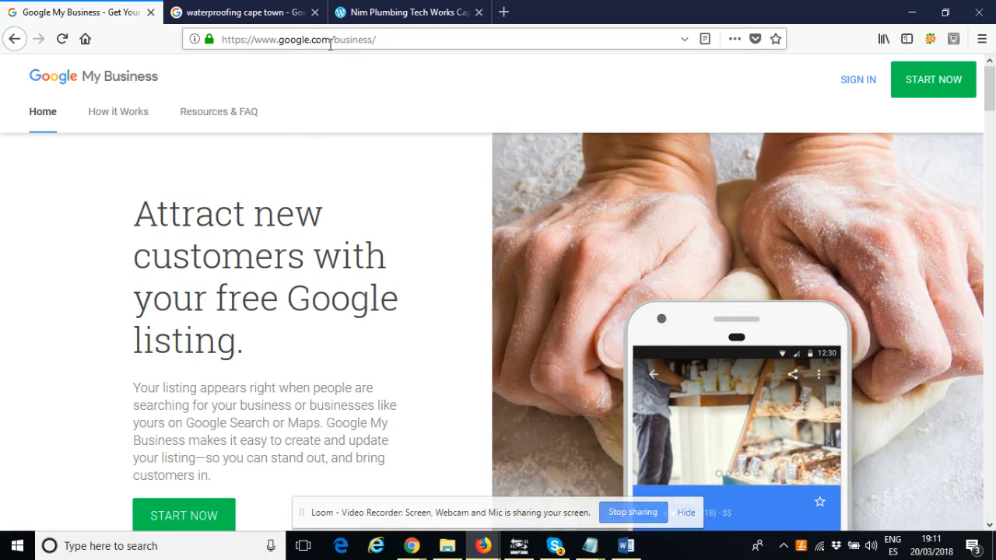
Examine the Google My Business landing page and its example business listing
{"action": "left_click", "coordinate": [384, 40]}
{"action": "left_click_drag", "start_coordinate": [384, 40], "coordinate": [235, 43]}
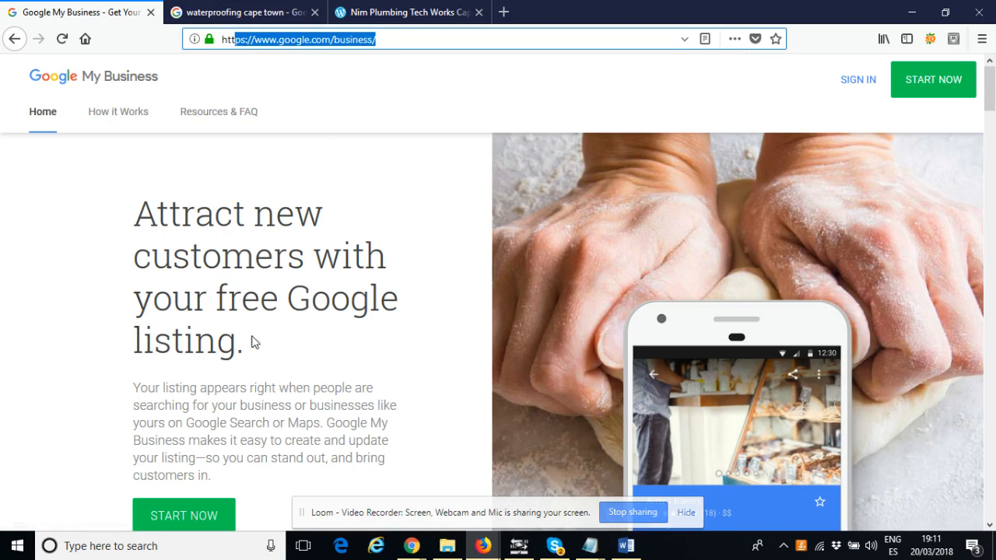
{"action": "left_click_drag", "start_coordinate": [260, 345], "coordinate": [147, 212]}
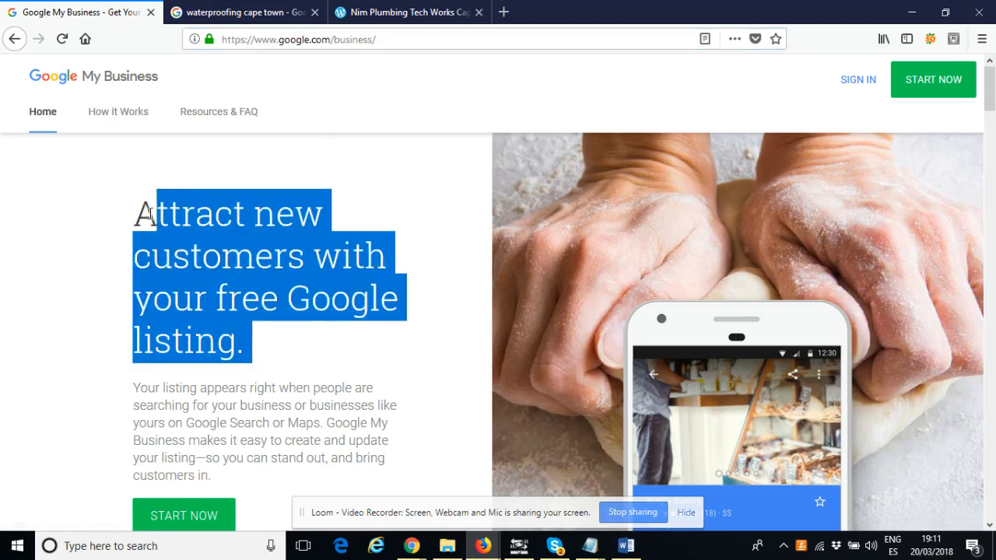
{"action": "left_click", "coordinate": [151, 214]}
{"action": "scroll", "coordinate": [279, 272], "scroll_direction": "down", "scroll_amount": 1}
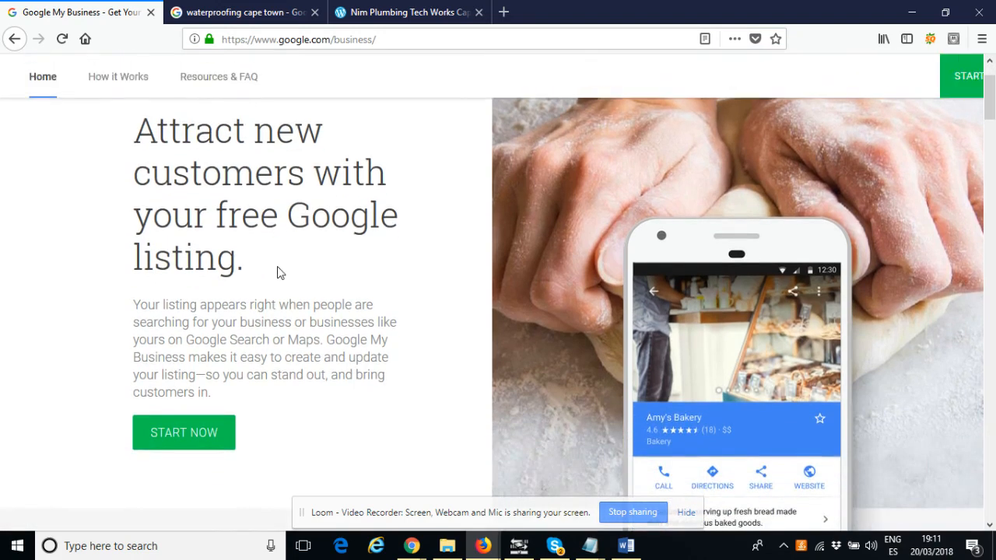
{"action": "scroll", "coordinate": [281, 268], "scroll_direction": "down", "scroll_amount": 3}
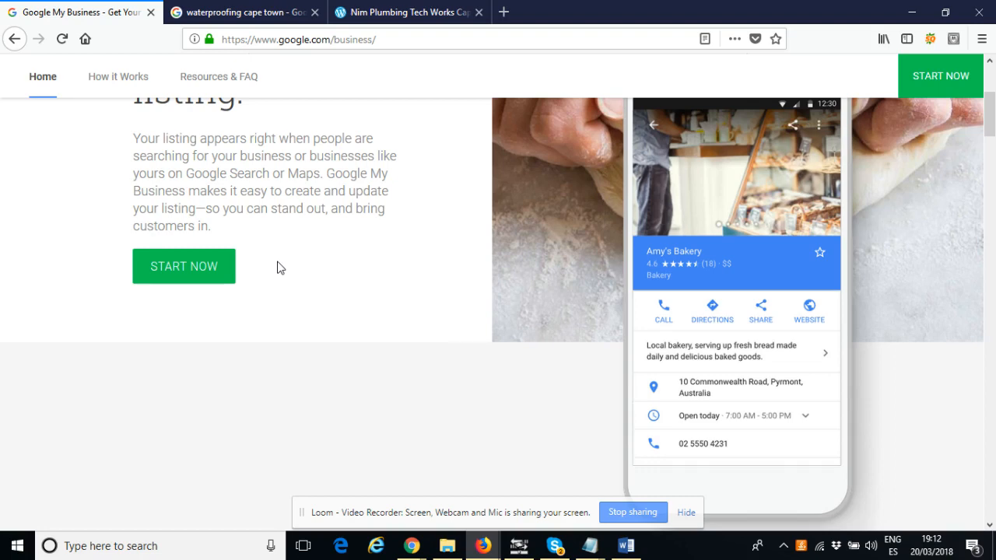
{"action": "scroll", "coordinate": [306, 281], "scroll_direction": "up", "scroll_amount": 2}
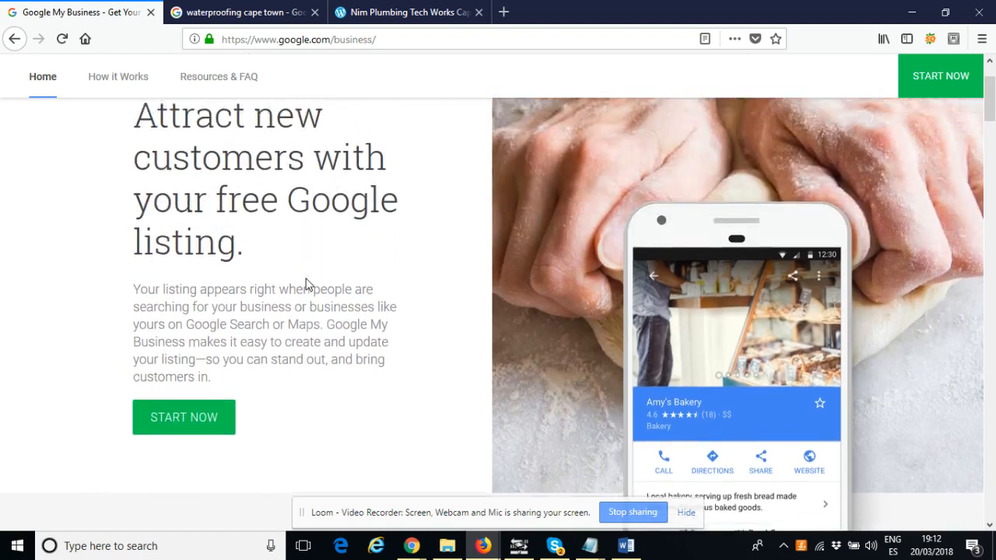
Start the Google My Business sign-up from the landing page
{"action": "scroll", "coordinate": [314, 277], "scroll_direction": "down", "scroll_amount": 1}
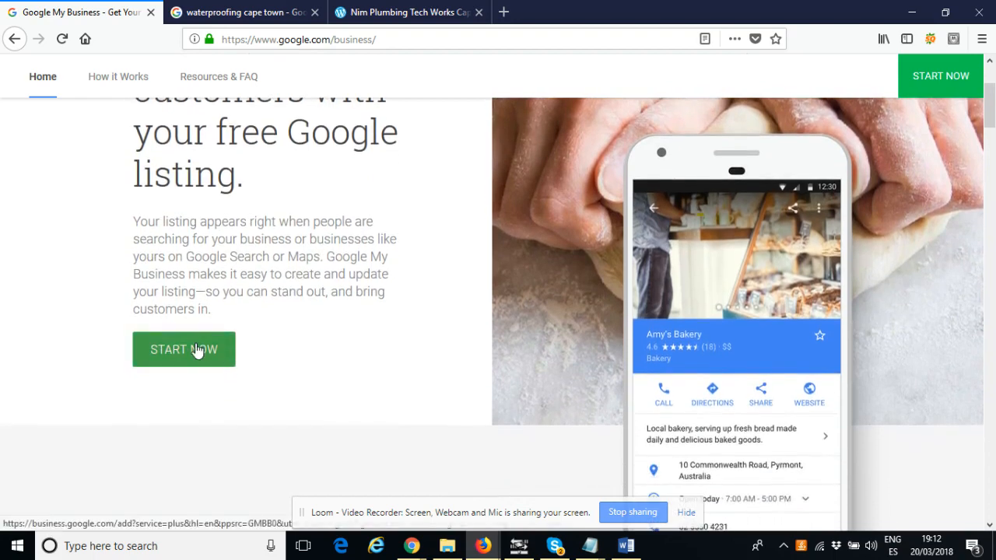
{"action": "left_click", "coordinate": [197, 351]}
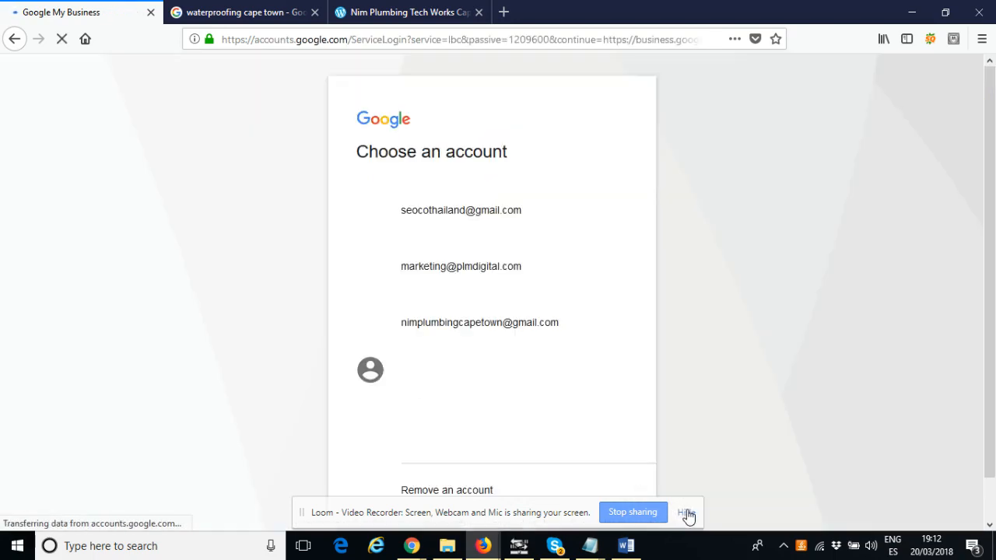
{"action": "left_click", "coordinate": [686, 514]}
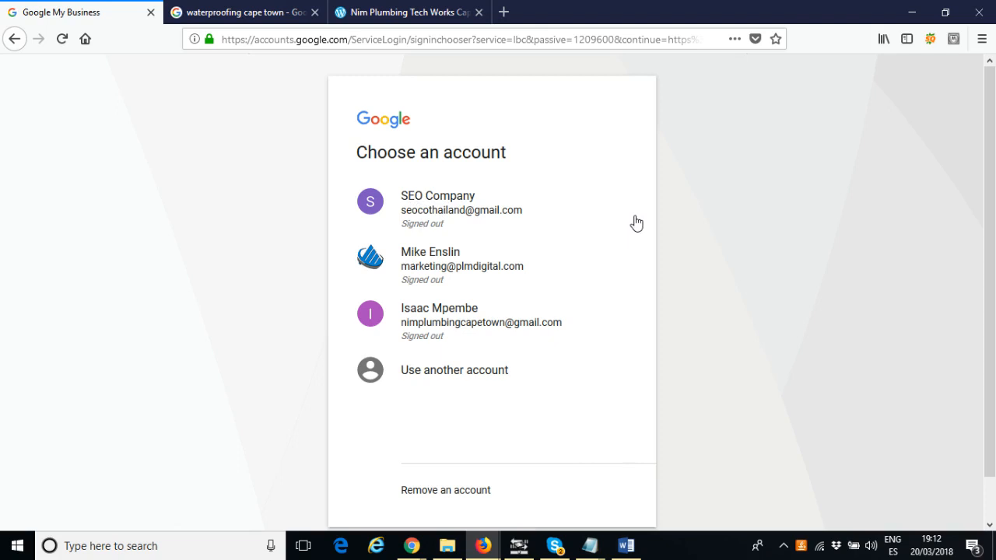
Open the Google account creation form from the sign-in page
{"action": "left_click", "coordinate": [457, 378]}
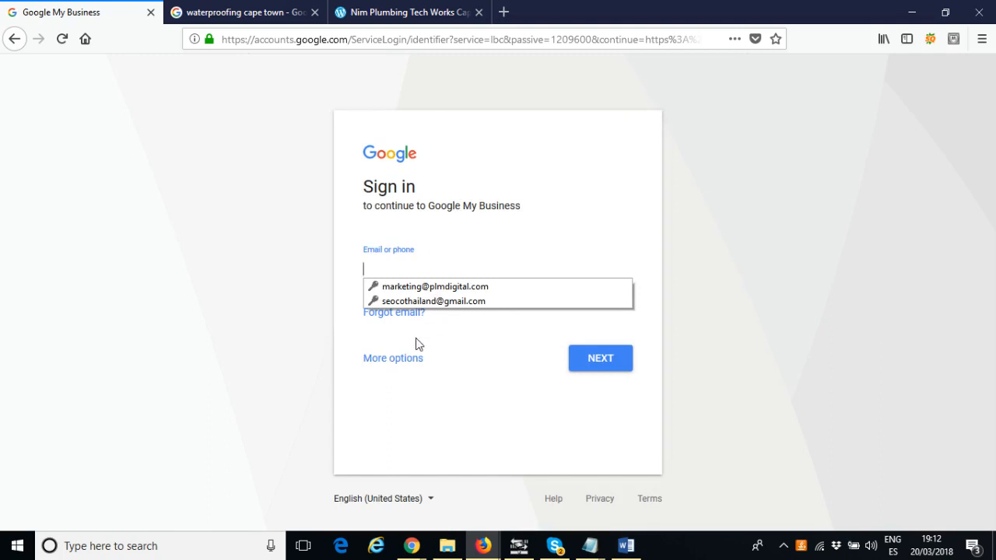
{"action": "left_click", "coordinate": [398, 360]}
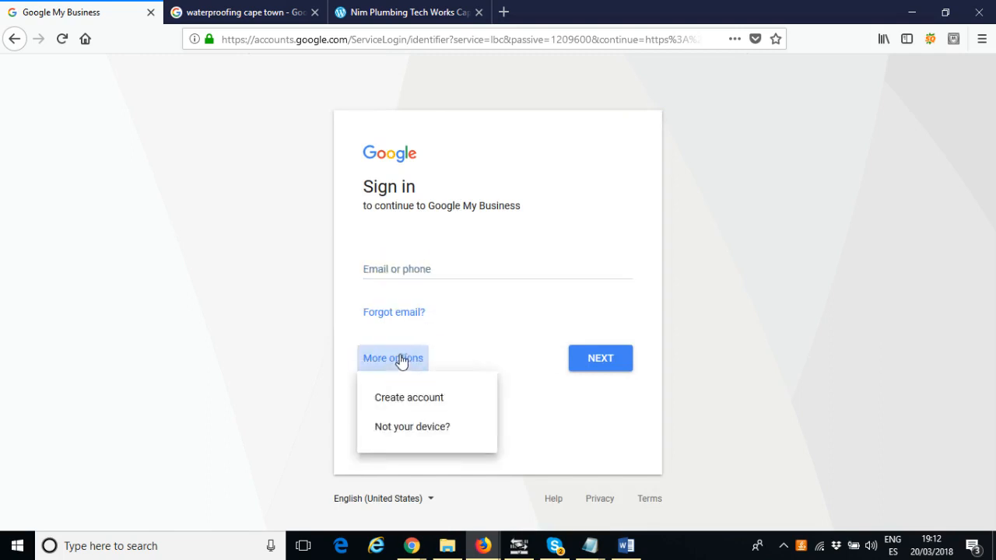
{"action": "left_click", "coordinate": [418, 400]}
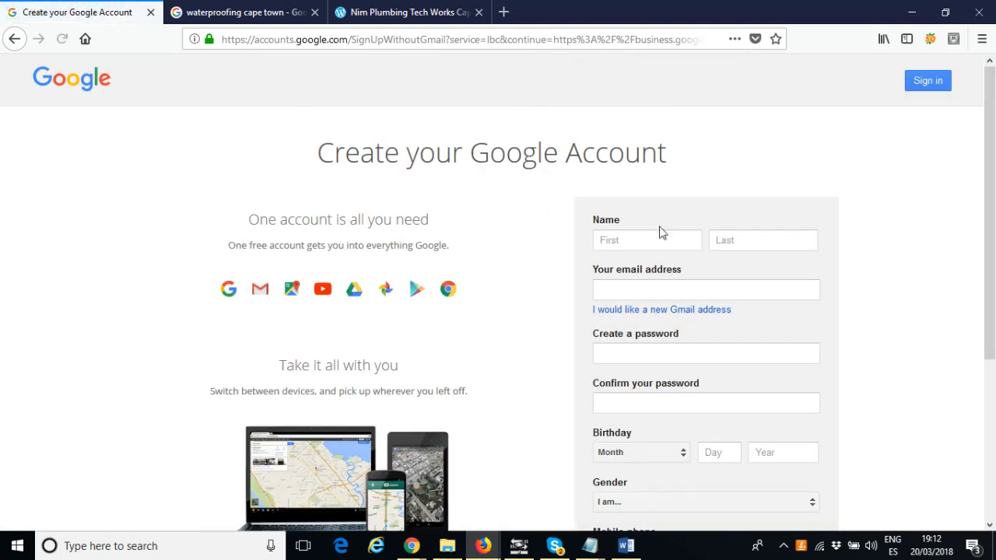
Examine the Create your Google Account form fields, then go back to the account chooser
{"action": "scroll", "coordinate": [643, 238], "scroll_direction": "down", "scroll_amount": 2}
{"action": "scroll", "coordinate": [643, 237], "scroll_direction": "up", "scroll_amount": 2}
{"action": "left_click", "coordinate": [645, 238]}
{"action": "scroll", "coordinate": [645, 238], "scroll_direction": "down", "scroll_amount": 2}
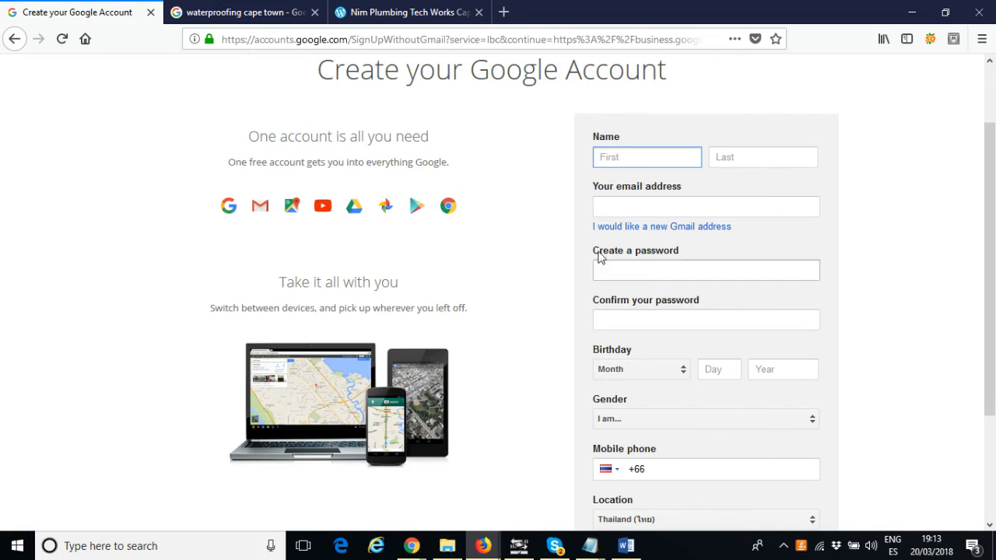
{"action": "left_click", "coordinate": [623, 160]}
{"action": "left_click", "coordinate": [794, 157]}
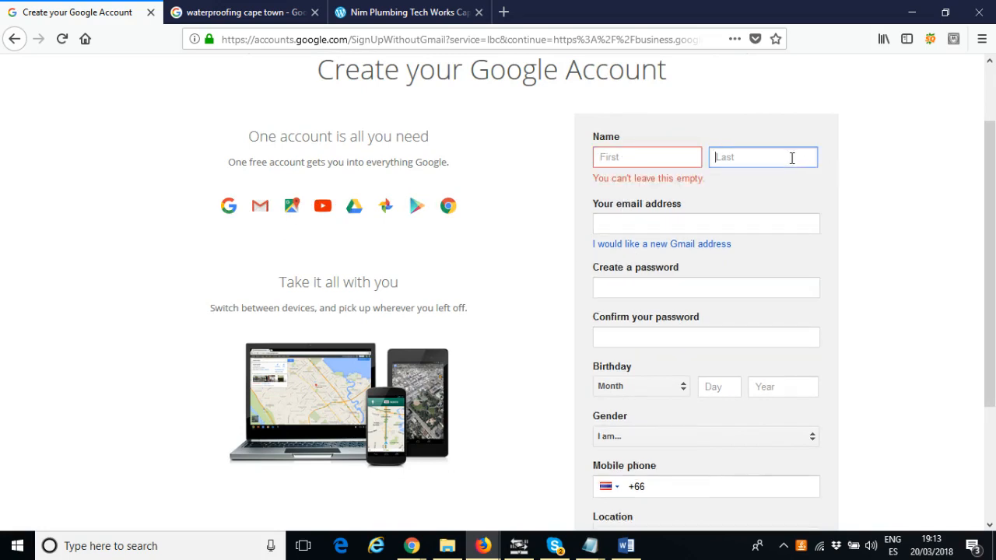
{"action": "left_click", "coordinate": [534, 210]}
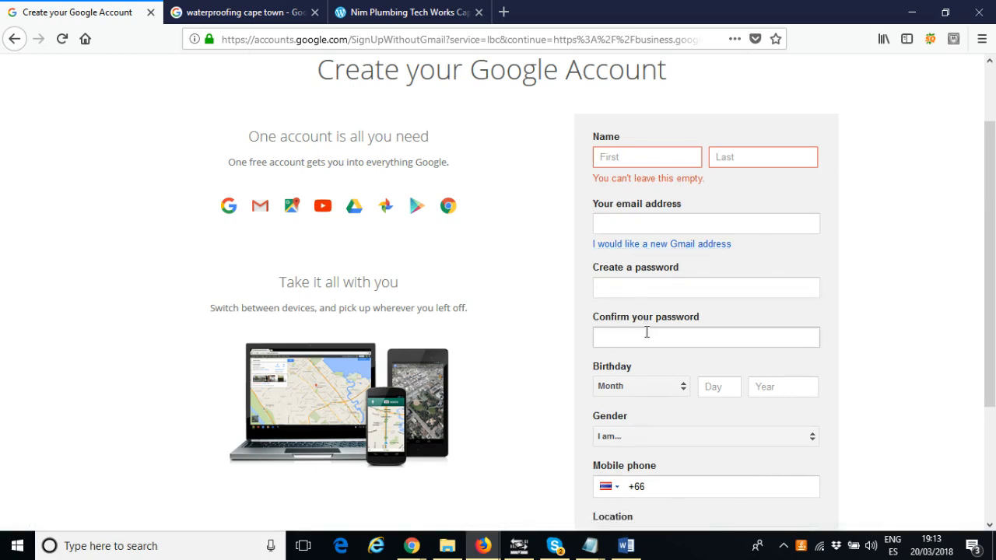
{"action": "scroll", "coordinate": [638, 331], "scroll_direction": "down", "scroll_amount": 2}
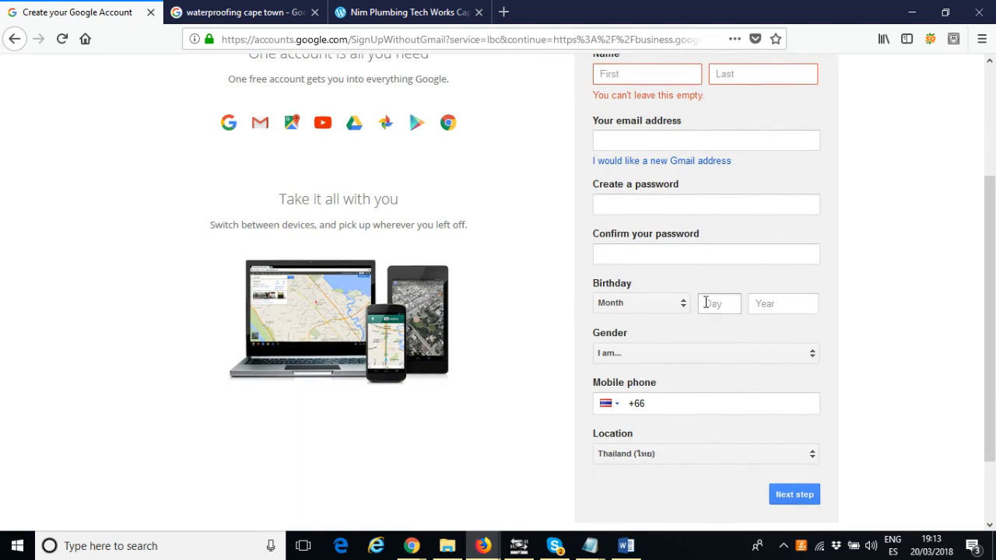
{"action": "scroll", "coordinate": [698, 309], "scroll_direction": "down", "scroll_amount": 2}
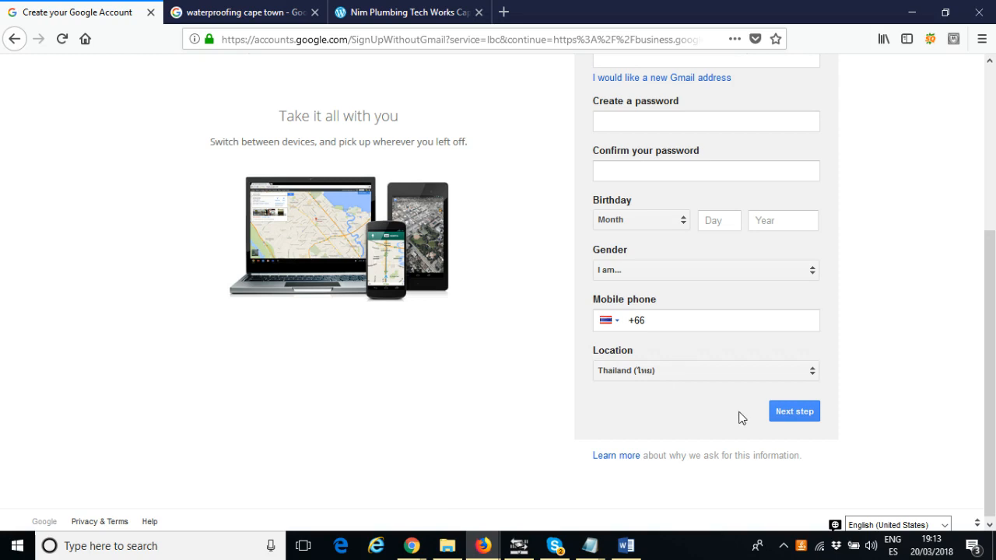
{"action": "scroll", "coordinate": [787, 183], "scroll_direction": "up", "scroll_amount": 2}
{"action": "scroll", "coordinate": [776, 369], "scroll_direction": "down", "scroll_amount": 2}
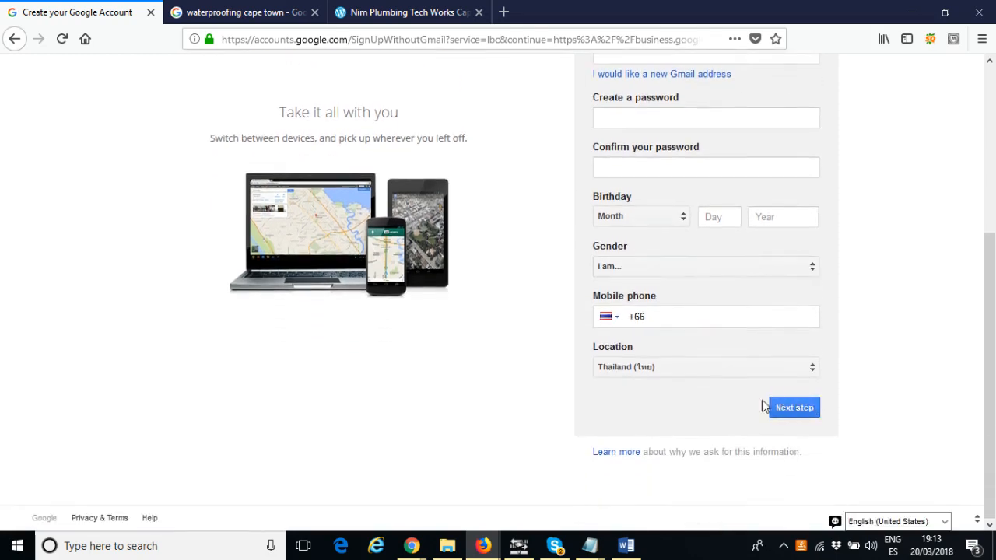
{"action": "scroll", "coordinate": [713, 370], "scroll_direction": "up", "scroll_amount": 3}
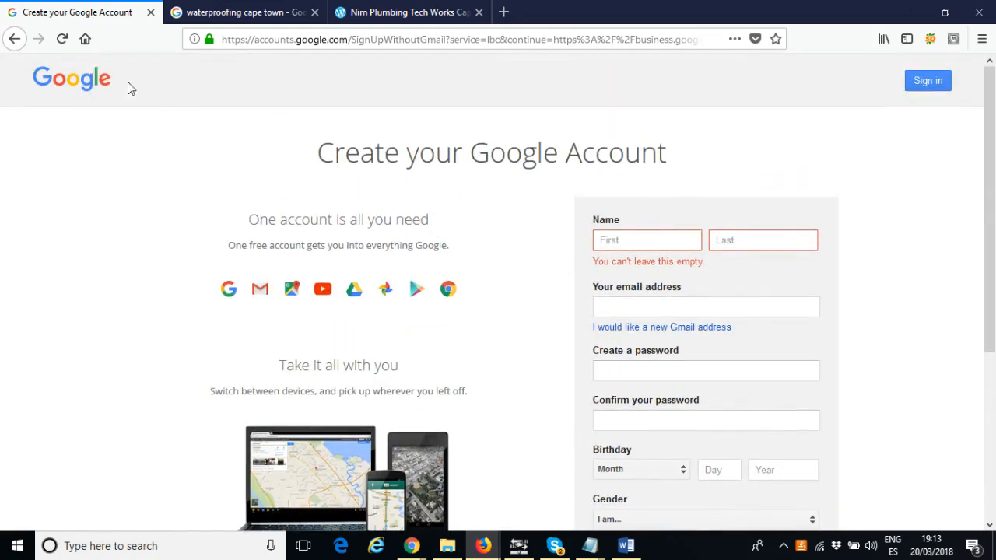
{"action": "left_click", "coordinate": [14, 46]}
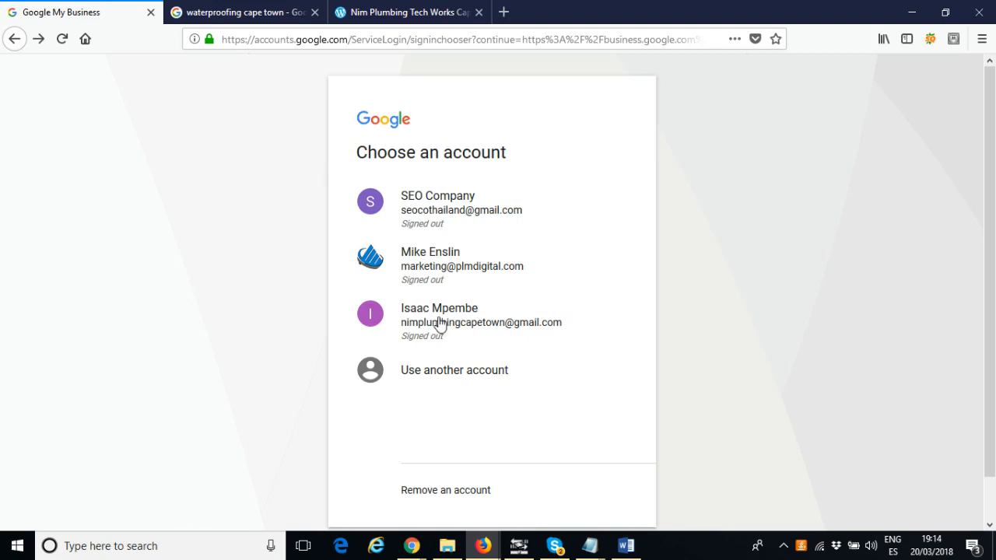
Choose the business's Google account and enter its account password to sign in
{"action": "left_click", "coordinate": [439, 323]}
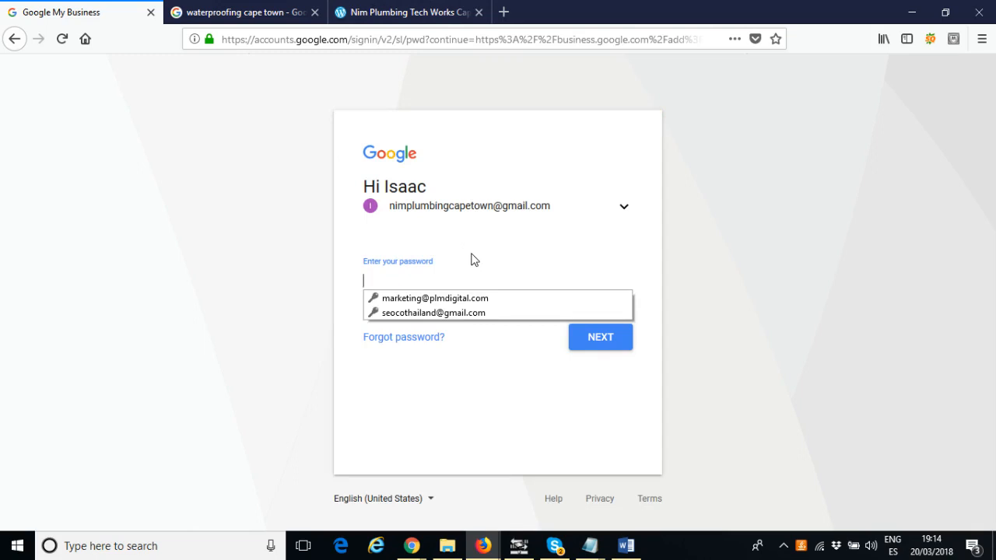
{"action": "key", "text": "ctrl+v"}
{"action": "left_click", "coordinate": [615, 344]}
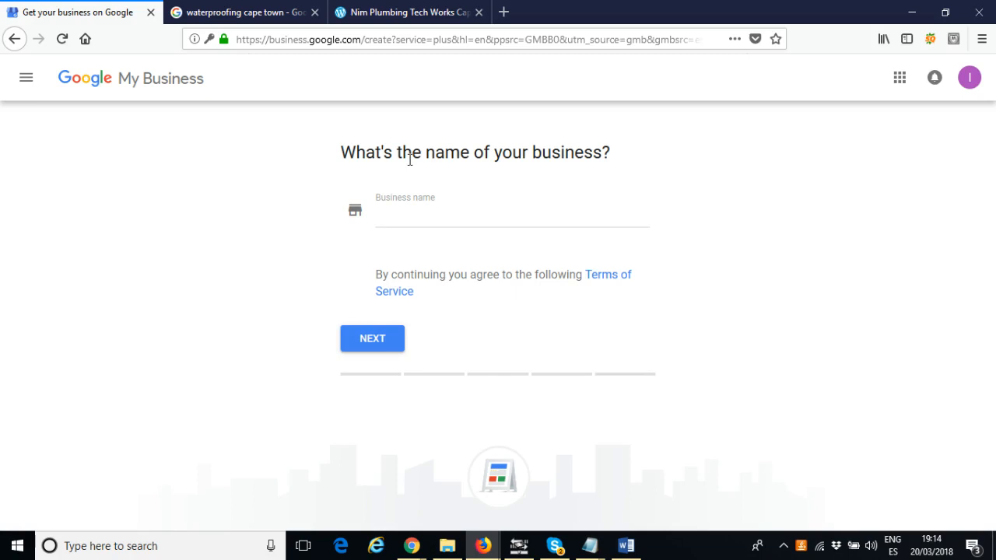
Enter Nim Plumbing Tech Works as the business name and continue
{"action": "left_click", "coordinate": [454, 215]}
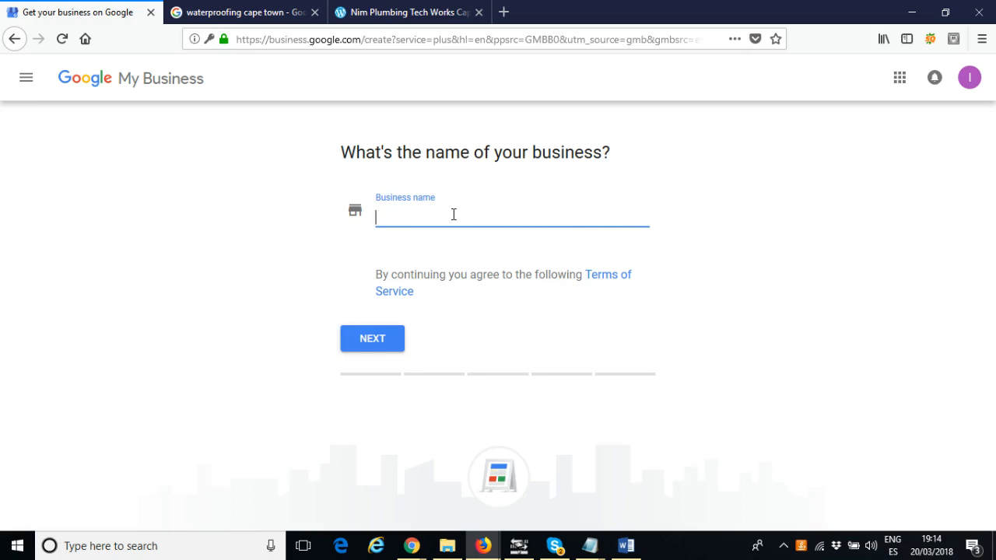
{"action": "left_click", "coordinate": [396, 17]}
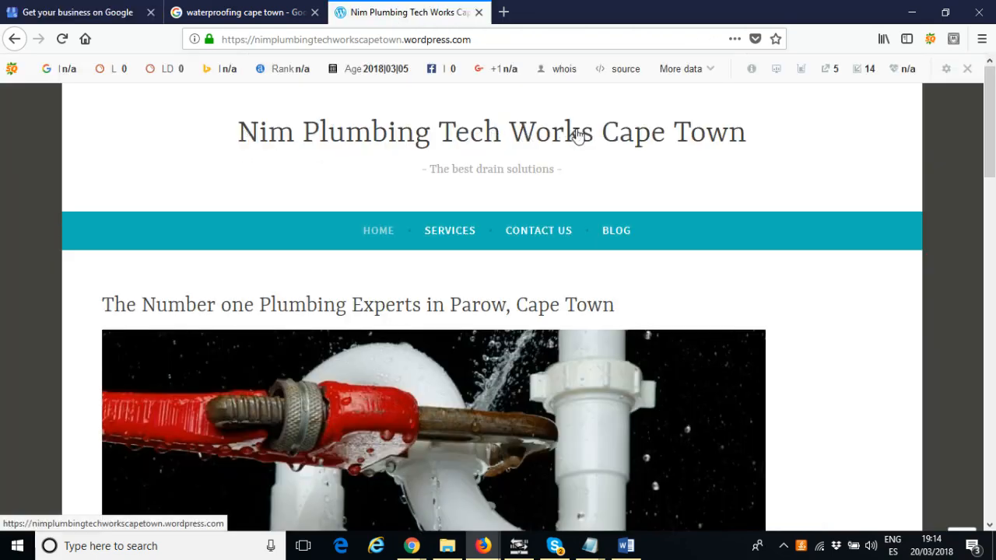
{"action": "left_click", "coordinate": [91, 17]}
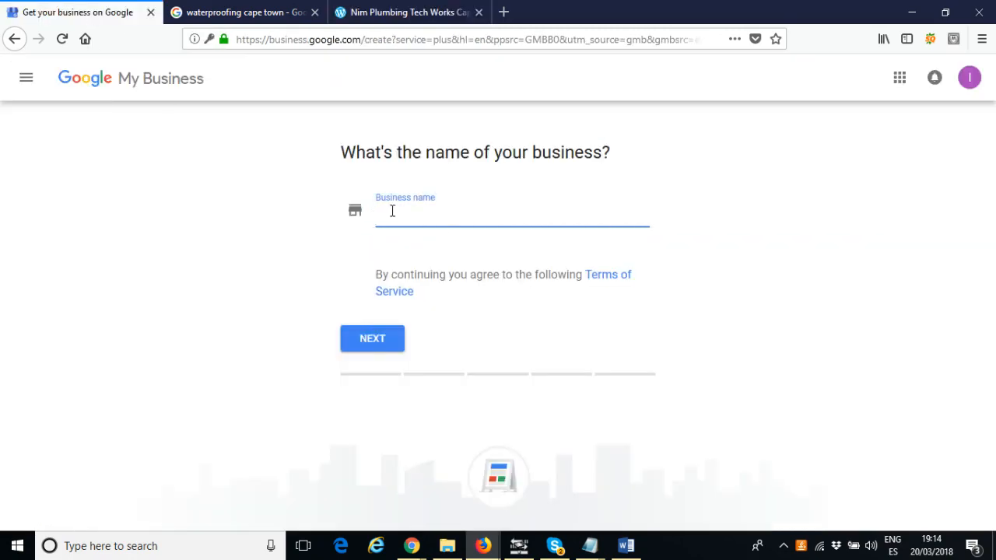
{"action": "type", "text": "Nim"}
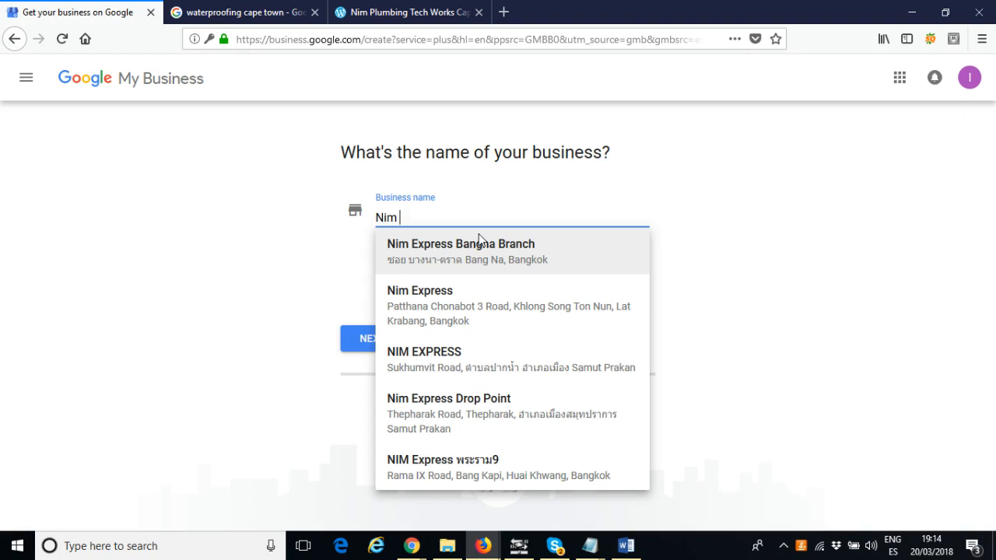
{"action": "type", "text": " Plumbi"}
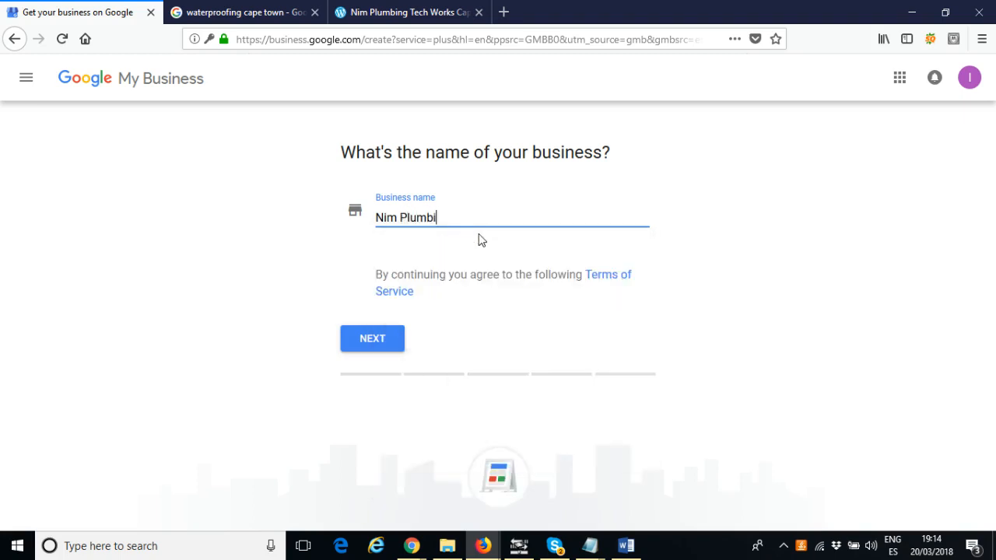
{"action": "type", "text": "ng Tech Works"}
{"action": "left_click", "coordinate": [372, 342]}
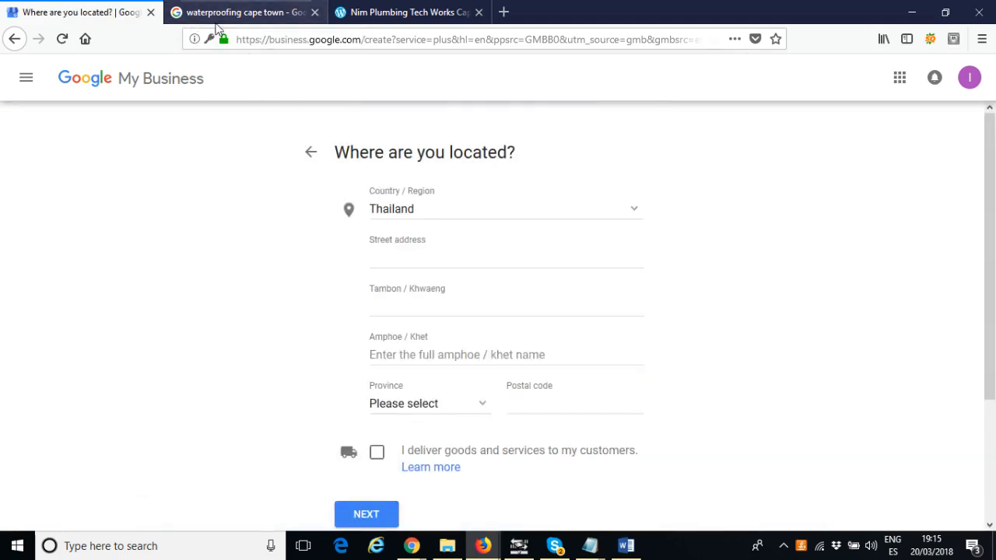
Set the country/region to South Africa and put the cursor in the street address field
{"action": "left_click", "coordinate": [465, 214]}
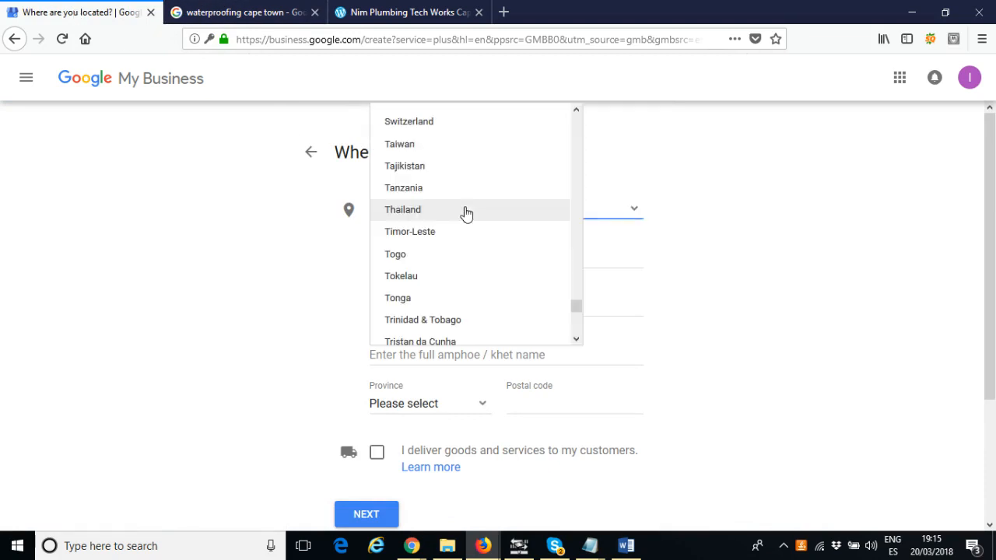
{"action": "type", "text": "sou"}
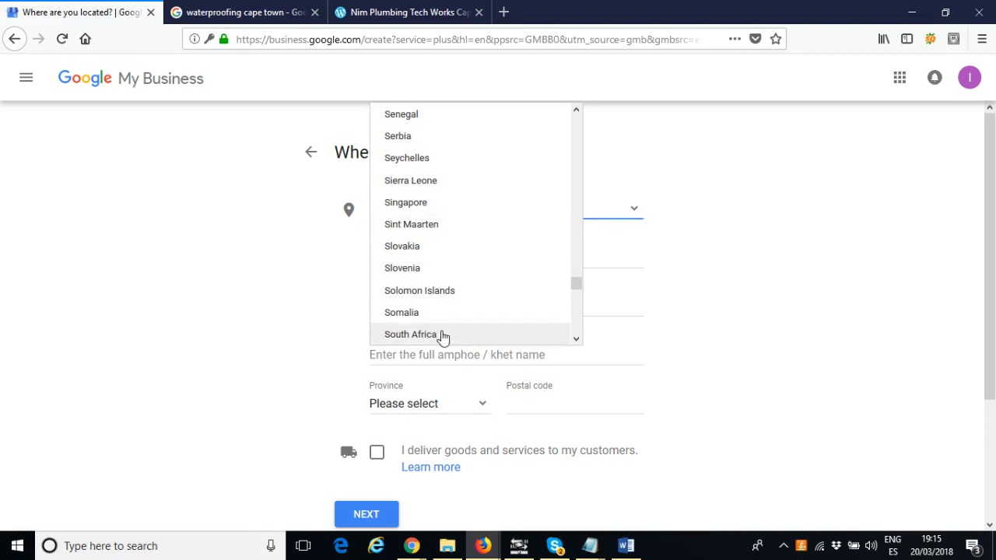
{"action": "left_click", "coordinate": [443, 336]}
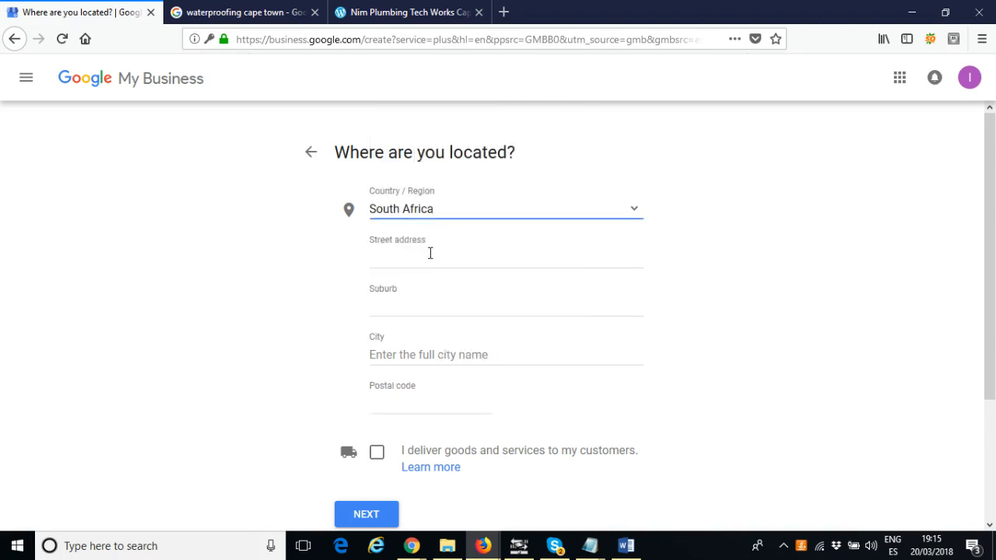
{"action": "left_click", "coordinate": [432, 253]}
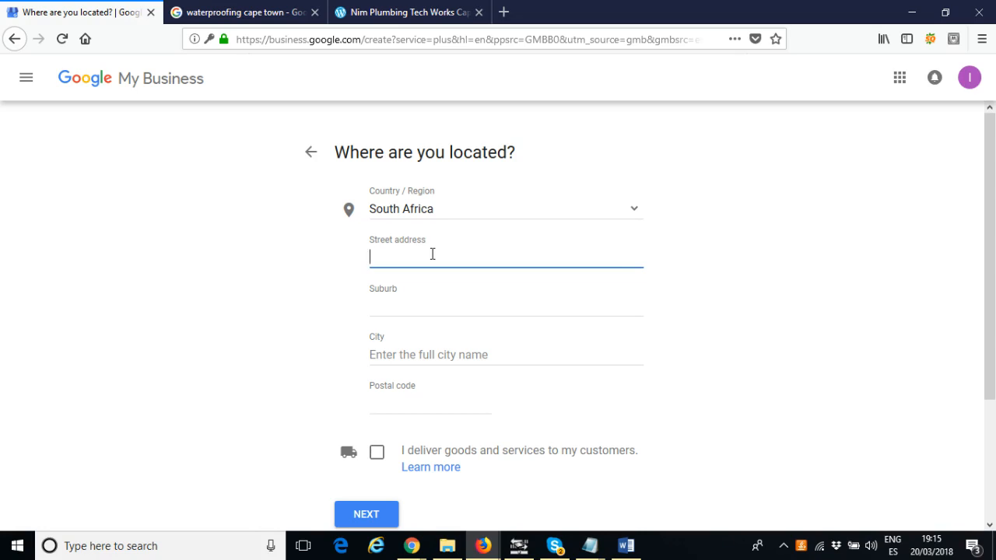
Copy the business's full street address from the website's Contact Us page
{"action": "left_click", "coordinate": [443, 11]}
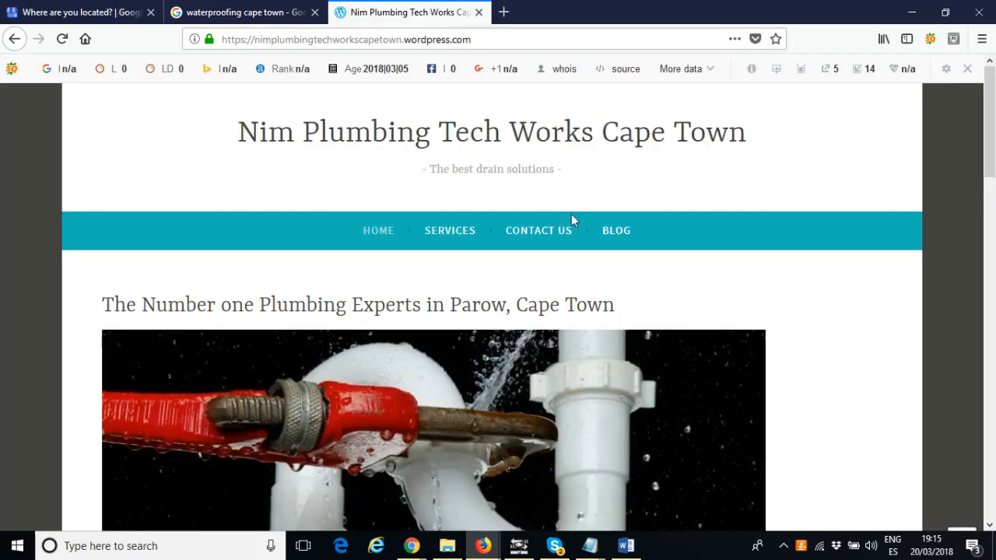
{"action": "scroll", "coordinate": [572, 215], "scroll_direction": "down", "scroll_amount": 2}
{"action": "scroll", "coordinate": [552, 195], "scroll_direction": "up", "scroll_amount": 2}
{"action": "left_click", "coordinate": [542, 232]}
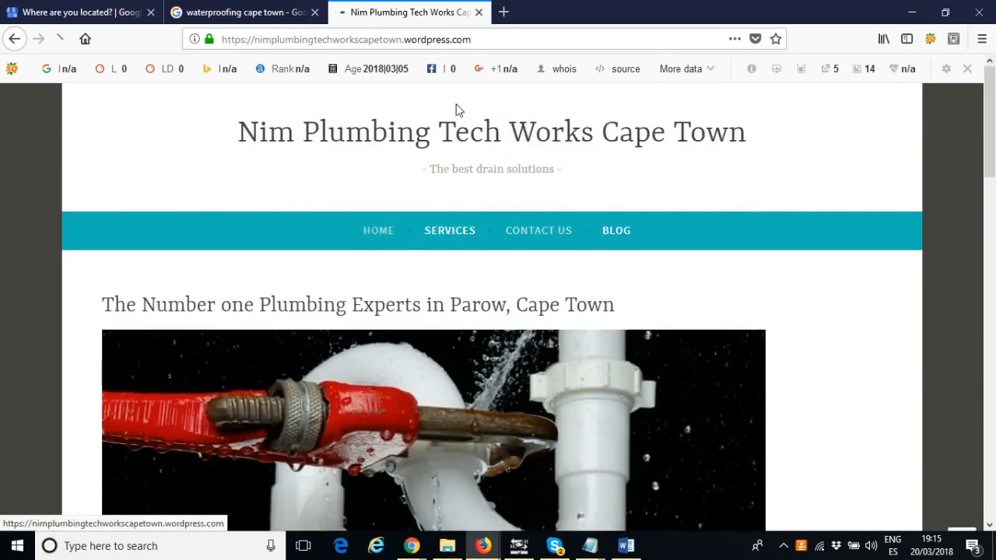
{"action": "scroll", "coordinate": [847, 288], "scroll_direction": "down", "scroll_amount": 3}
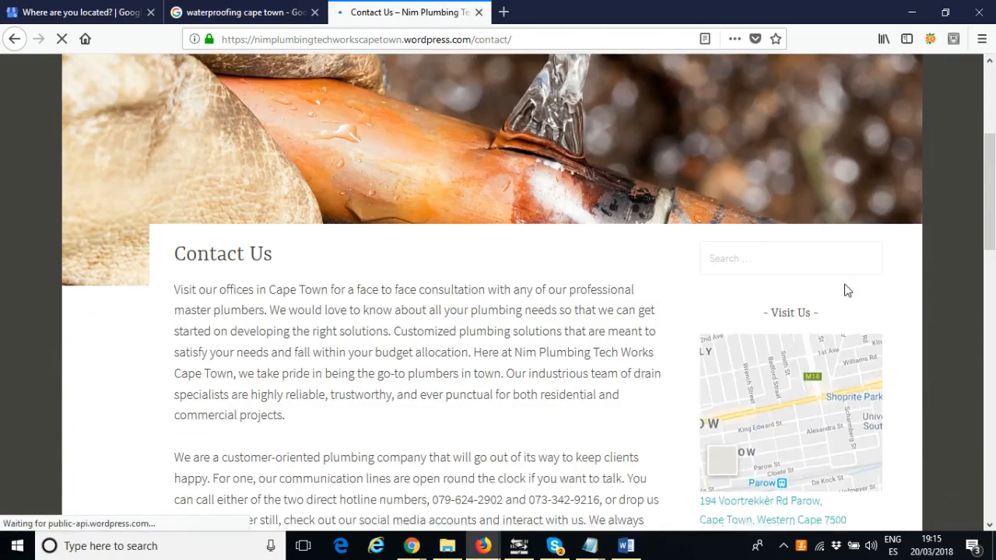
{"action": "scroll", "coordinate": [846, 288], "scroll_direction": "down", "scroll_amount": 5}
{"action": "scroll", "coordinate": [802, 258], "scroll_direction": "up", "scroll_amount": 2}
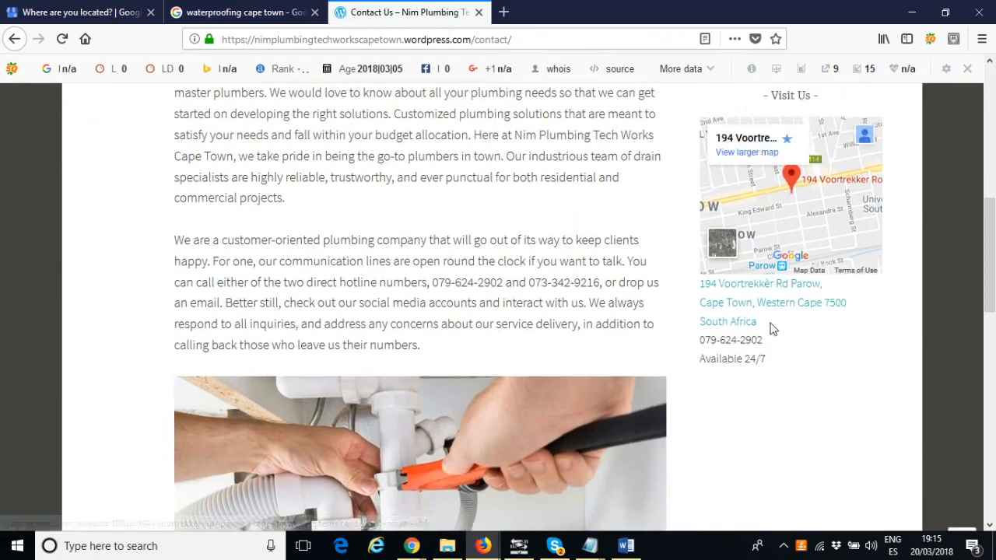
{"action": "left_click_drag", "start_coordinate": [759, 323], "coordinate": [764, 287]}
{"action": "left_click", "coordinate": [695, 290]}
{"action": "left_click", "coordinate": [692, 289]}
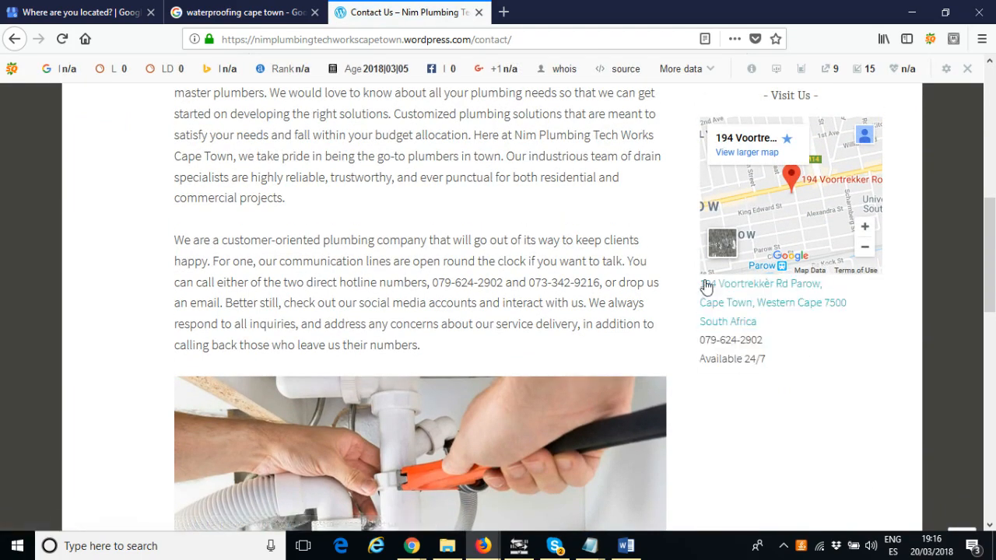
{"action": "triple_click", "coordinate": [698, 285]}
{"action": "left_click", "coordinate": [769, 339]}
{"action": "left_click_drag", "start_coordinate": [765, 322], "coordinate": [703, 287]}
{"action": "left_click", "coordinate": [763, 321]}
{"action": "left_click_drag", "start_coordinate": [763, 322], "coordinate": [701, 285]}
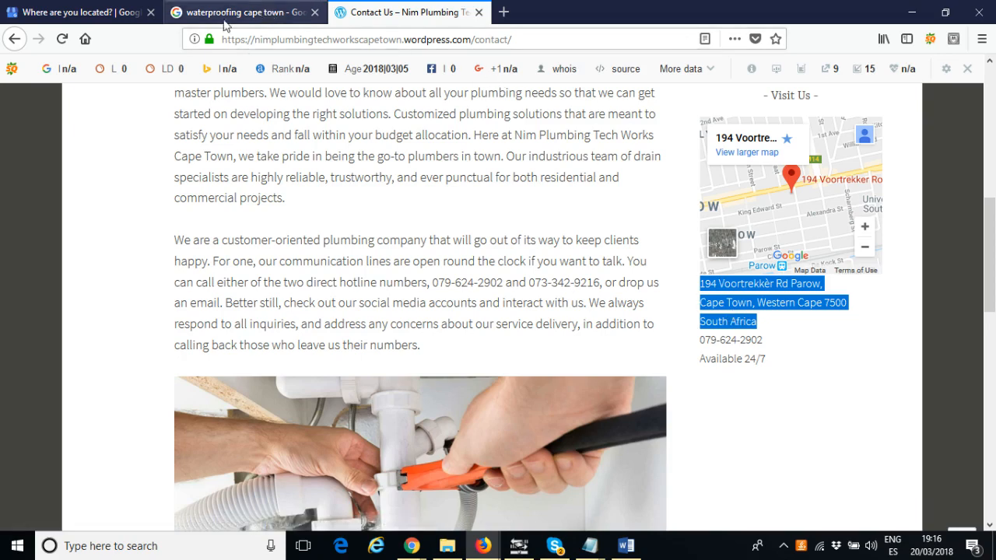
{"action": "left_click", "coordinate": [71, 12]}
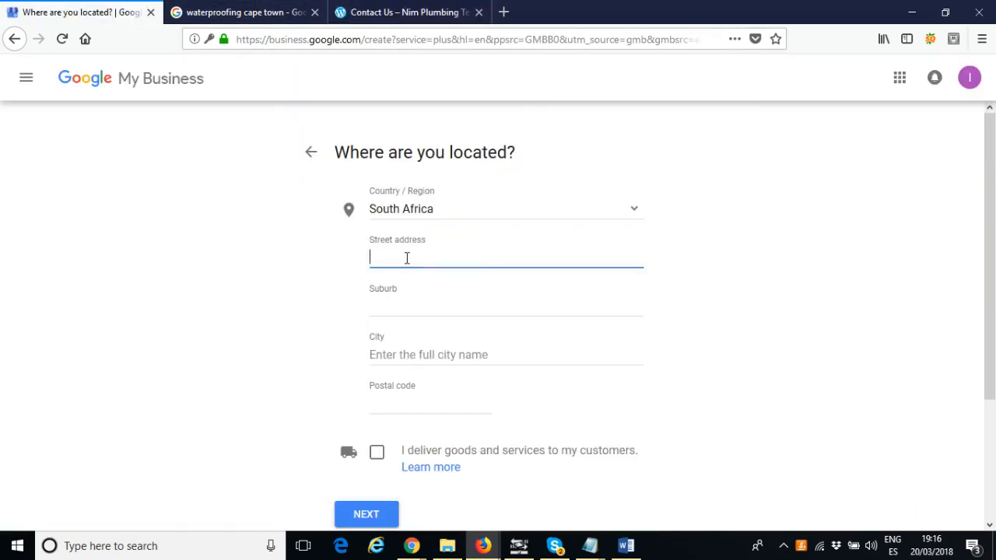
{"action": "key", "text": "ctrl+v"}
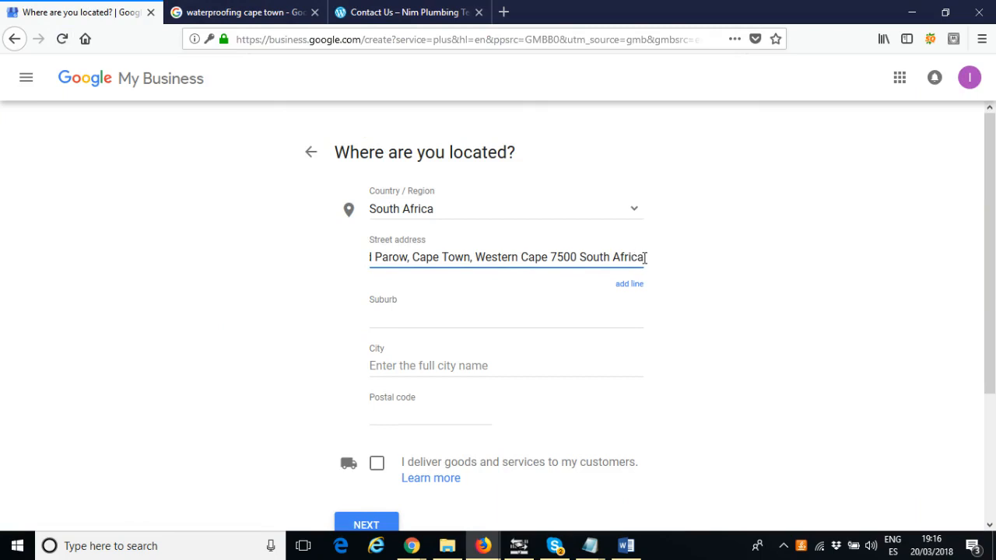
{"action": "left_click_drag", "start_coordinate": [645, 257], "coordinate": [412, 257]}
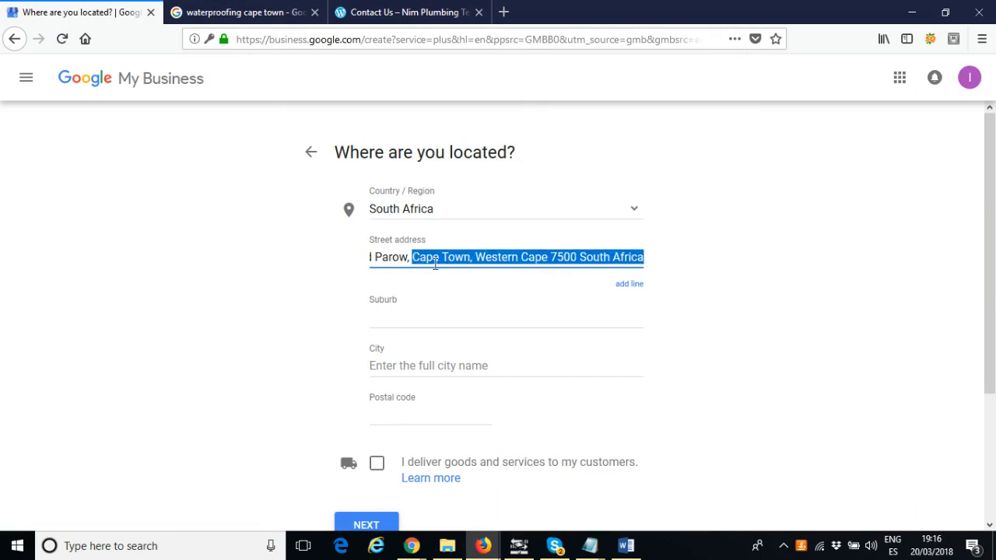
{"action": "key", "text": "BackSpace"}
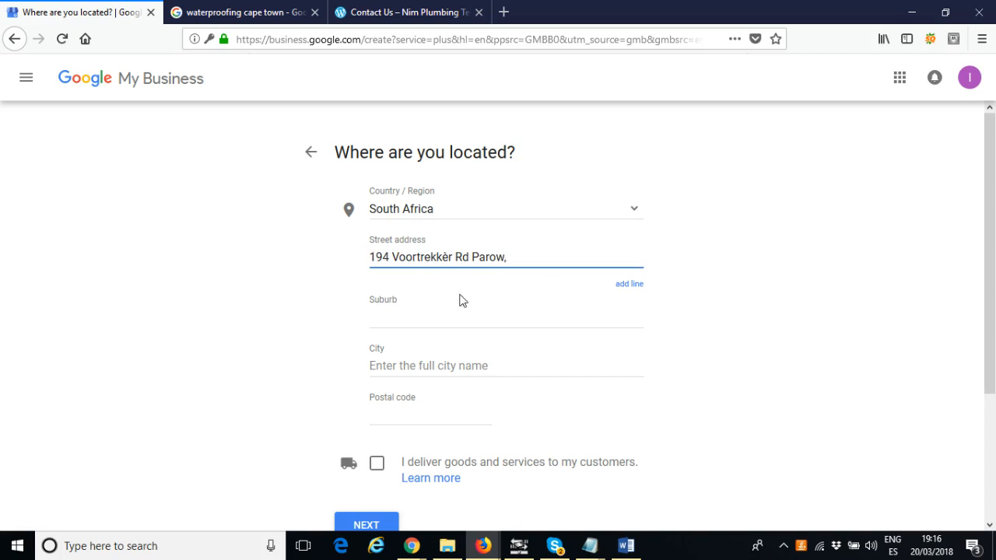
Set the suburb to Parow and the city to Cape Town
{"action": "left_click", "coordinate": [410, 317]}
{"action": "type", "text": "Cape Town"}
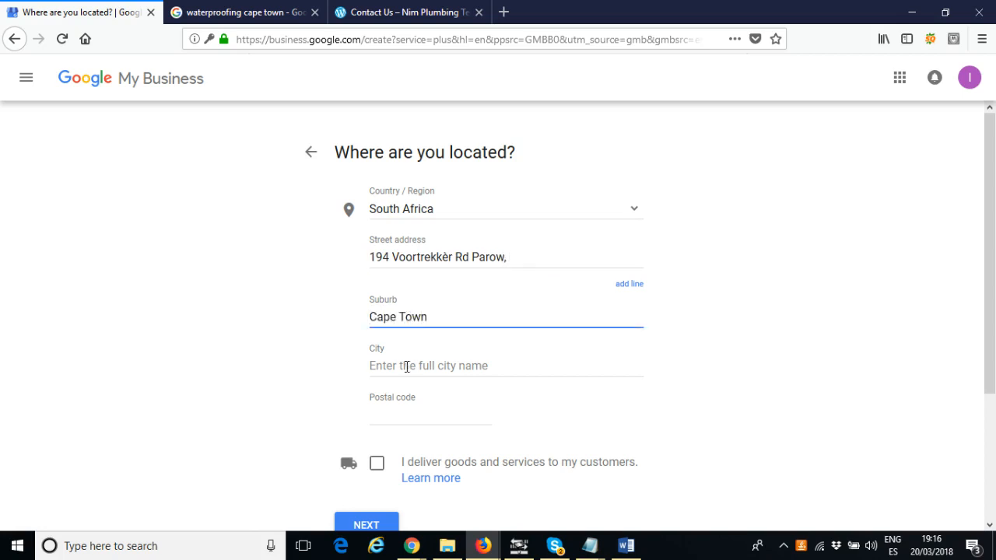
{"action": "left_click", "coordinate": [407, 366]}
{"action": "type", "text": "Cape T"}
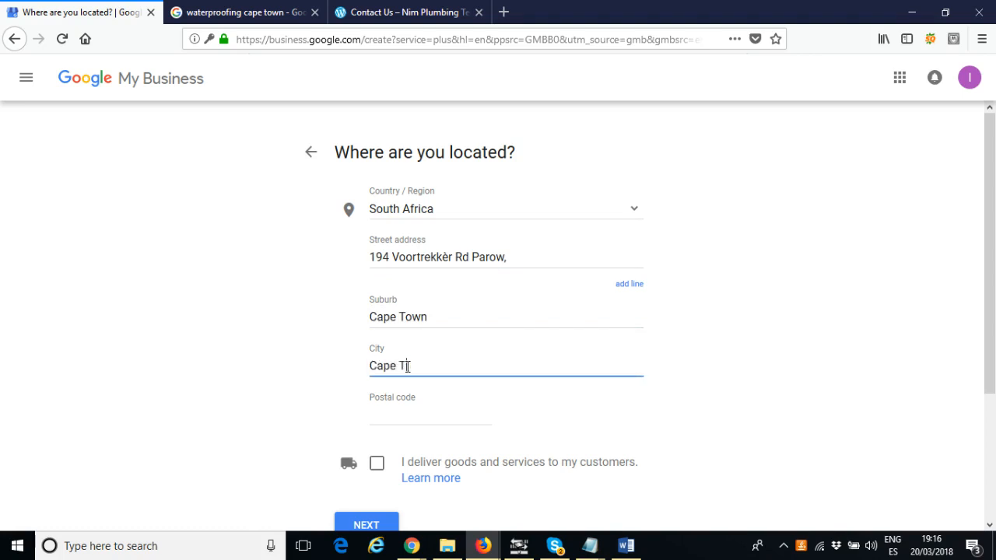
{"action": "type", "text": "own"}
{"action": "left_click_drag", "start_coordinate": [432, 317], "coordinate": [360, 320]}
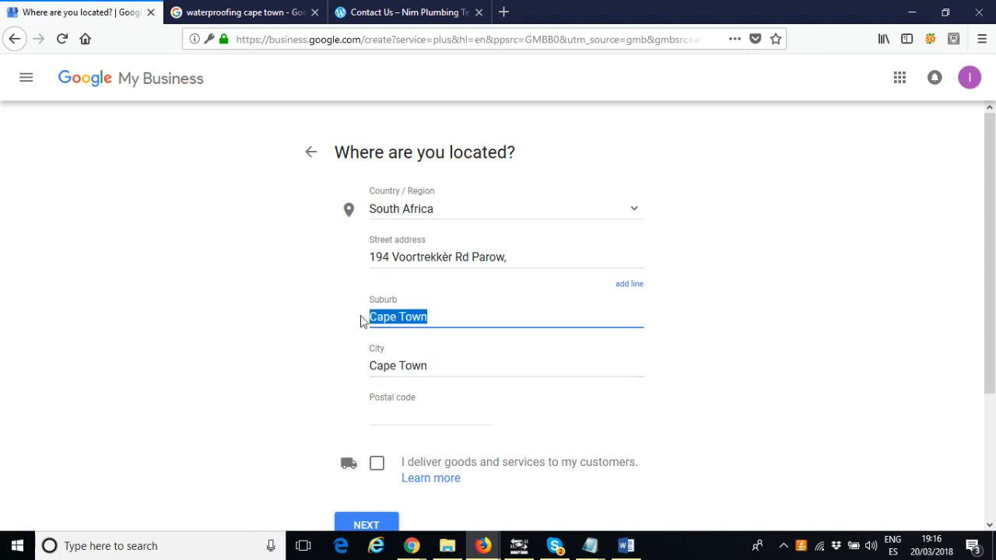
{"action": "type", "text": "Parow"}
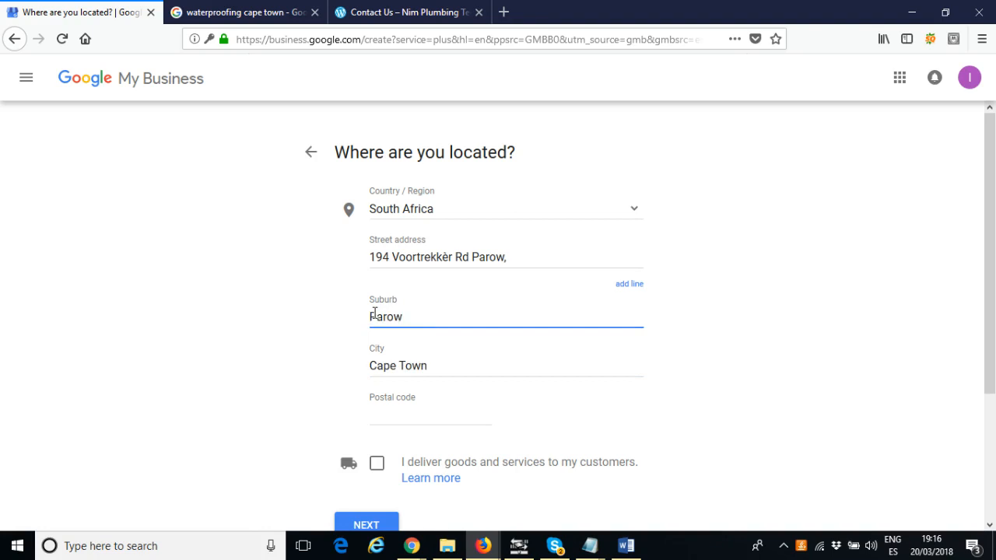
{"action": "left_click_drag", "start_coordinate": [470, 257], "coordinate": [520, 257]}
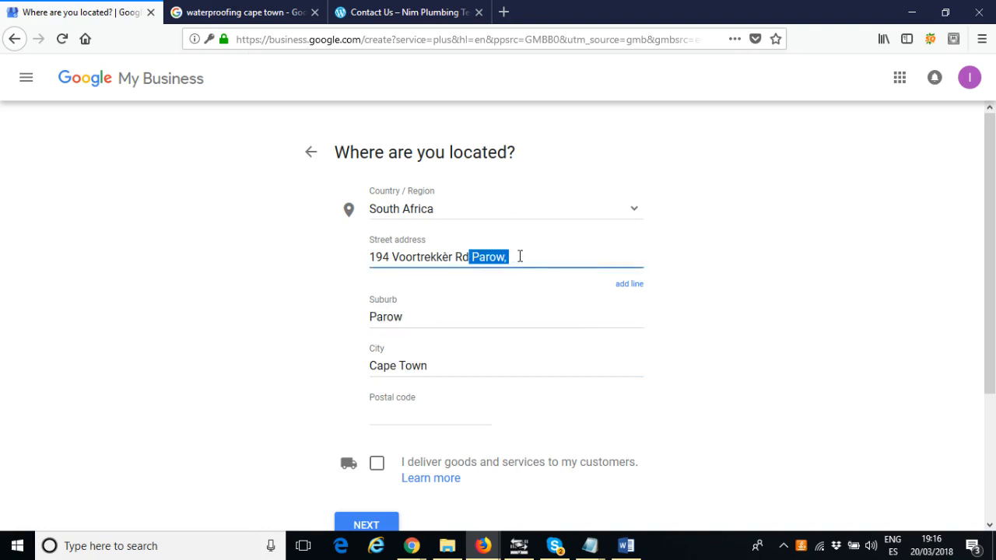
{"action": "key", "text": "BackSpace"}
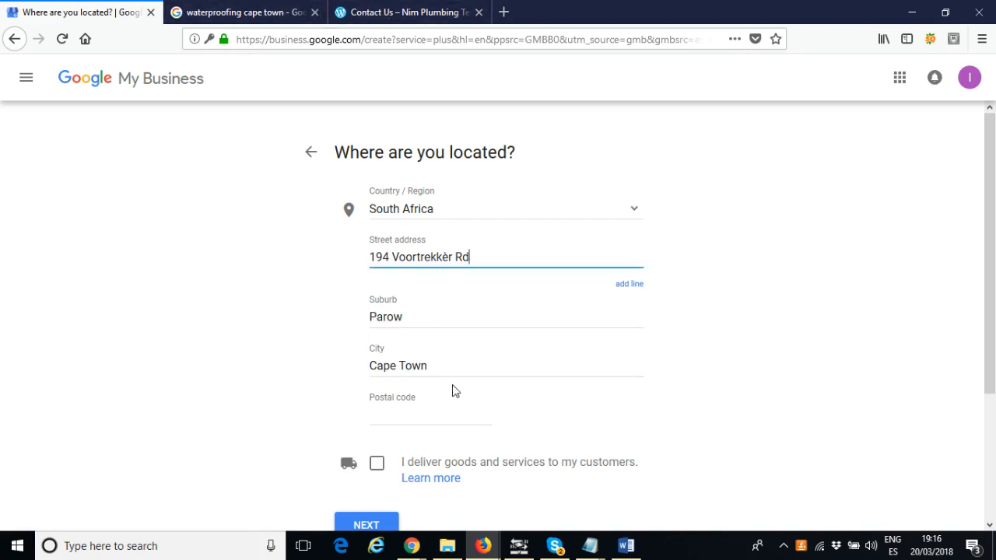
{"action": "left_click", "coordinate": [439, 417]}
{"action": "scroll", "coordinate": [439, 416], "scroll_direction": "down", "scroll_amount": 2}
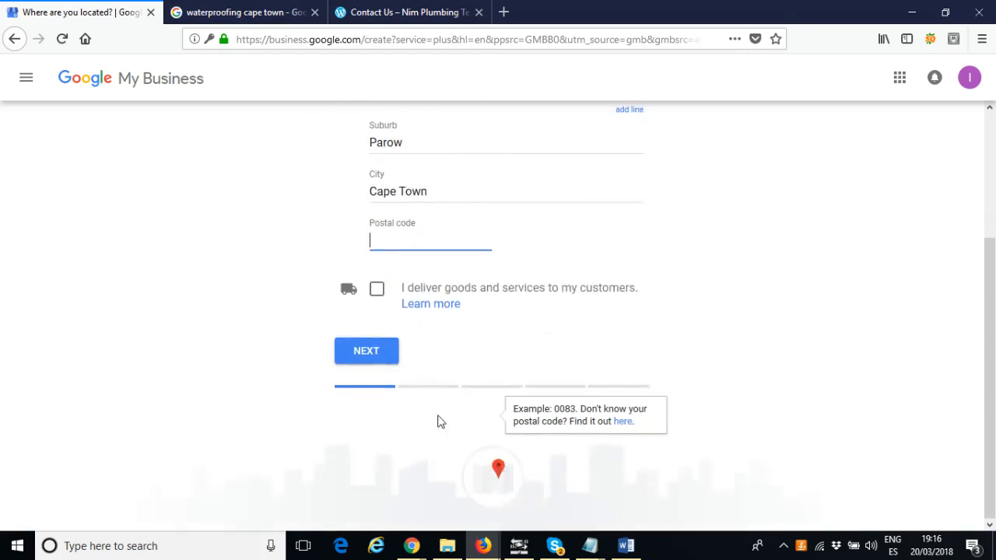
{"action": "type", "text": "7500"}
{"action": "left_click", "coordinate": [662, 349]}
{"action": "scroll", "coordinate": [663, 349], "scroll_direction": "up", "scroll_amount": 2}
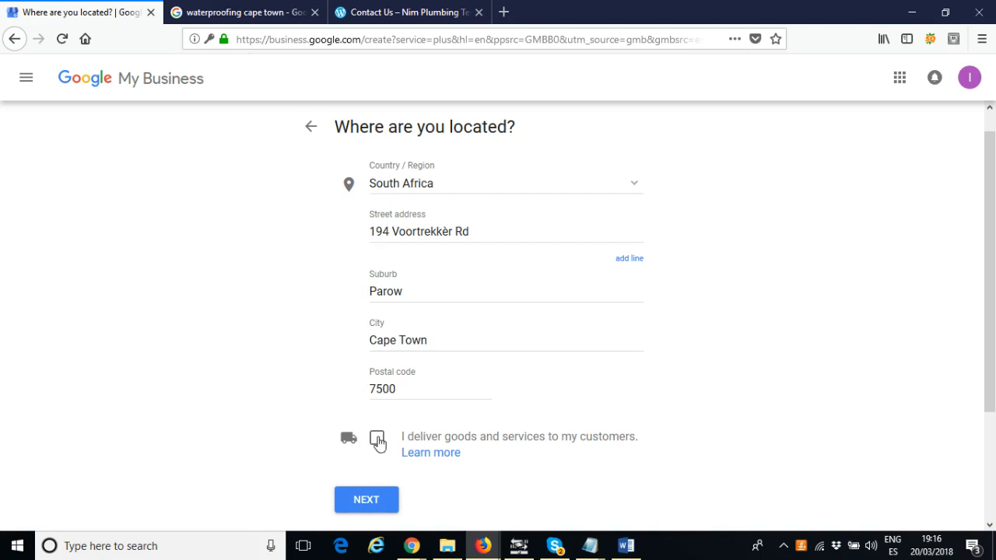
{"action": "left_click", "coordinate": [378, 442]}
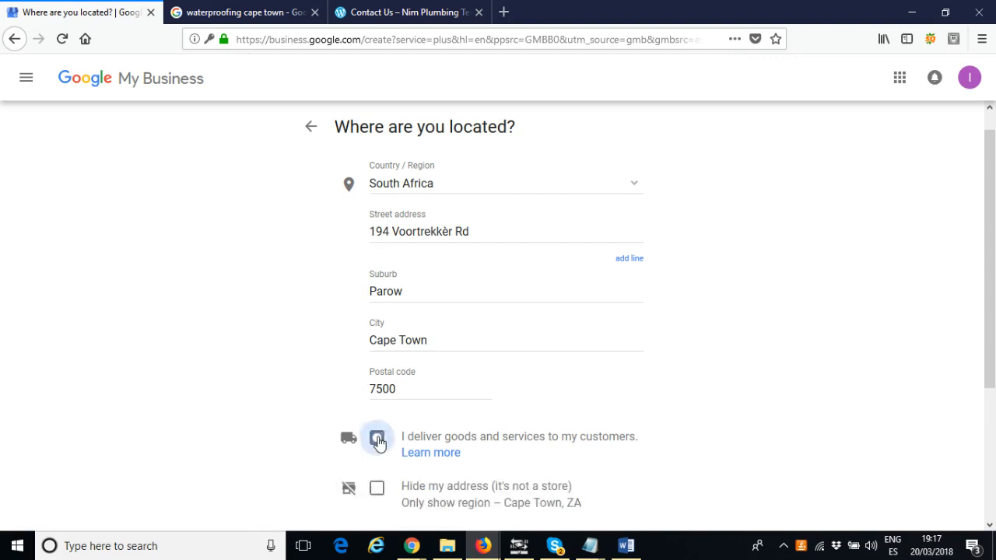
{"action": "scroll", "coordinate": [428, 421], "scroll_direction": "down", "scroll_amount": 3}
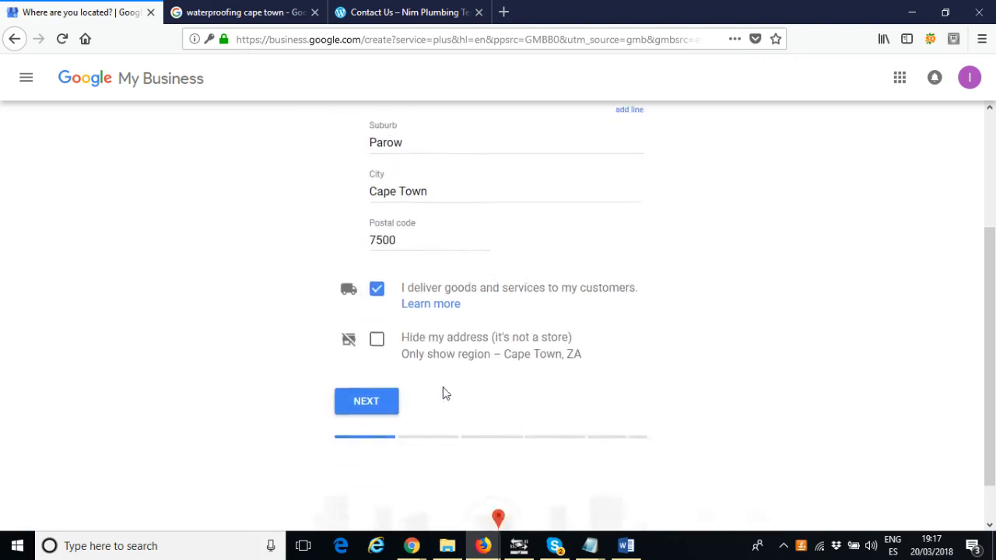
{"action": "left_click", "coordinate": [378, 343]}
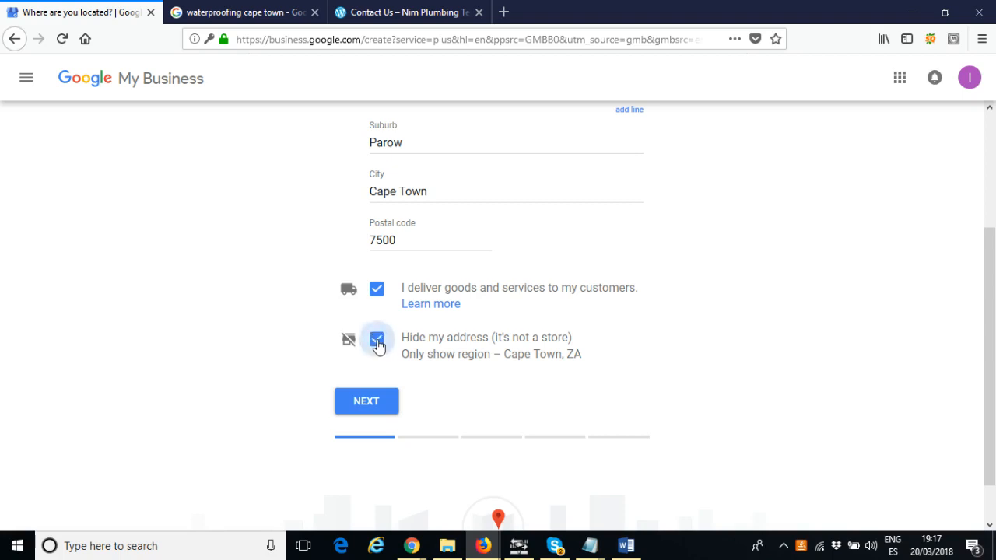
{"action": "left_click", "coordinate": [378, 343]}
{"action": "left_click", "coordinate": [378, 291]}
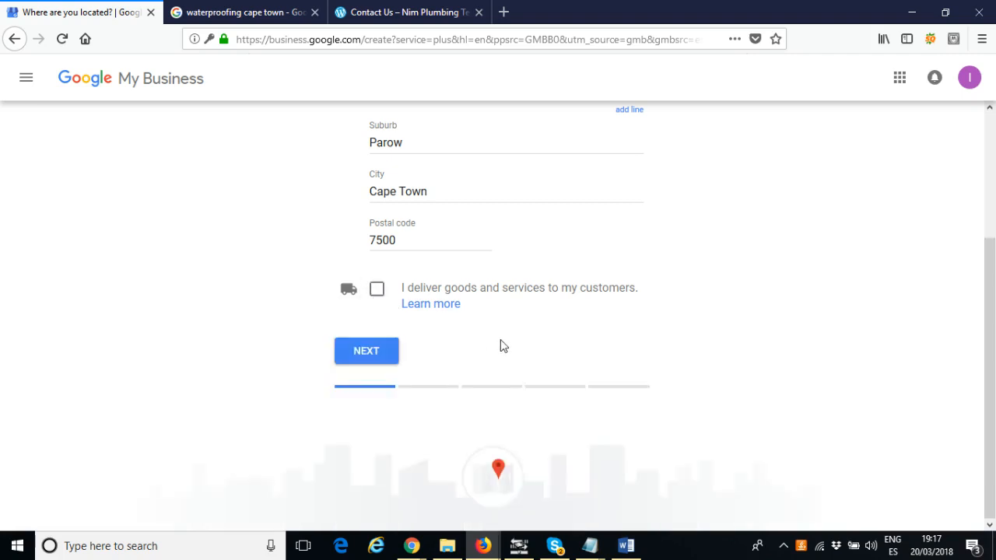
Tick the option stating that the business delivers goods and services to customers
{"action": "scroll", "coordinate": [485, 313], "scroll_direction": "up", "scroll_amount": 2}
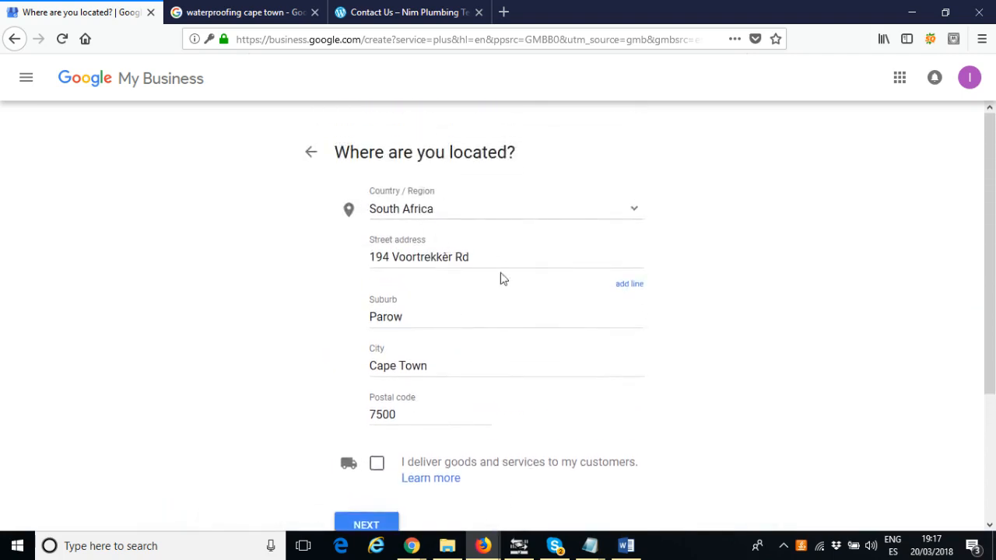
{"action": "scroll", "coordinate": [485, 363], "scroll_direction": "down", "scroll_amount": 3}
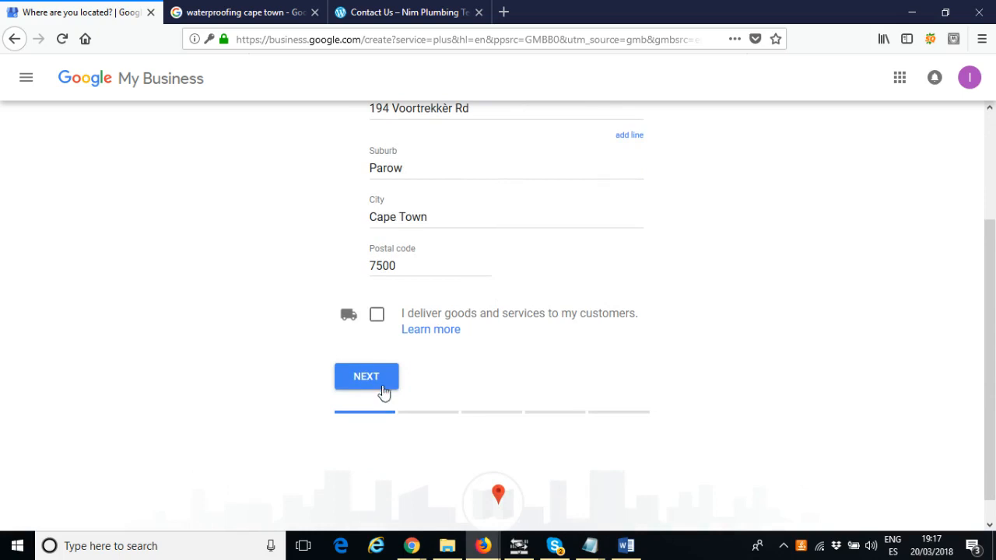
{"action": "left_click", "coordinate": [379, 316]}
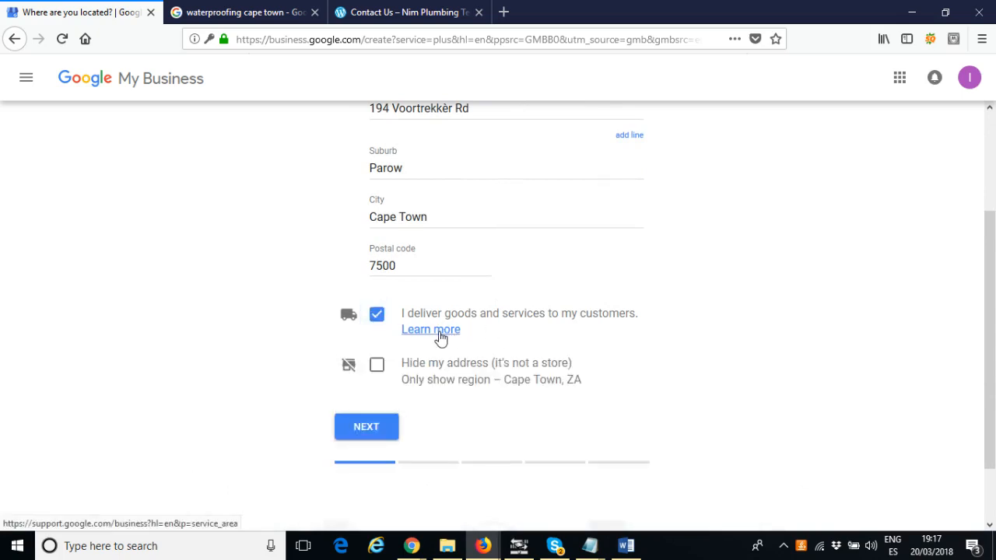
Open the Learn more help about service-area businesses, read it, and close its tab
{"action": "left_click", "coordinate": [436, 330]}
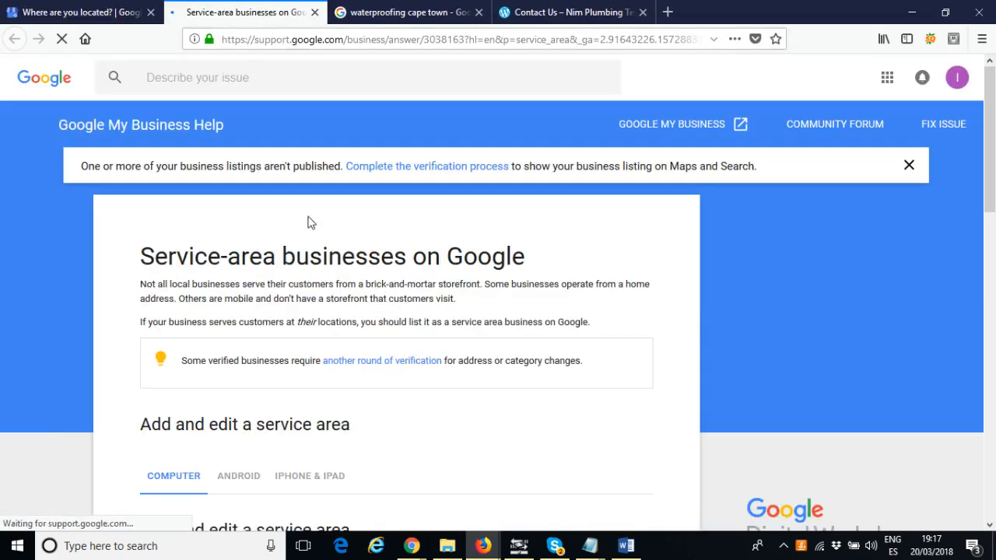
{"action": "scroll", "coordinate": [359, 310], "scroll_direction": "down", "scroll_amount": 5}
{"action": "scroll", "coordinate": [359, 311], "scroll_direction": "up", "scroll_amount": 5}
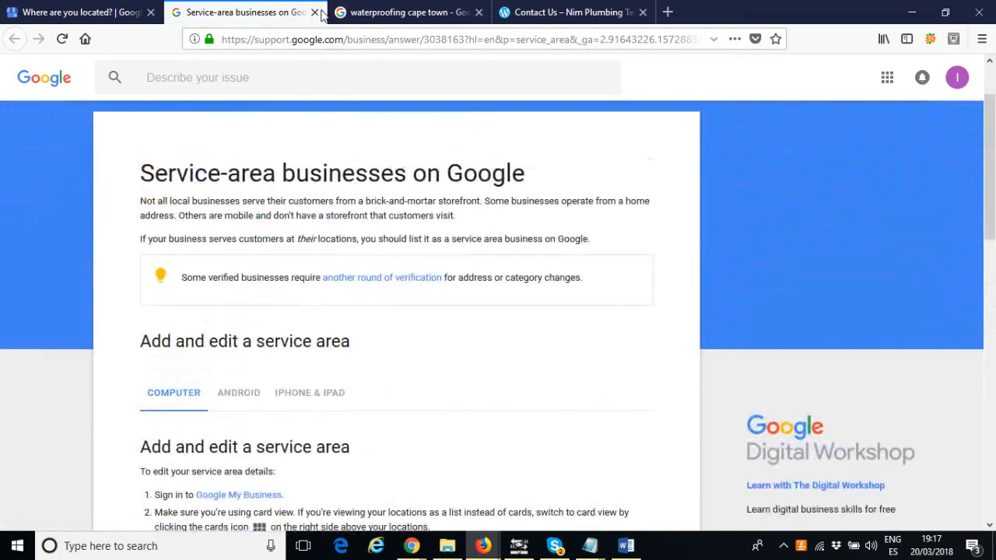
{"action": "left_click", "coordinate": [314, 12]}
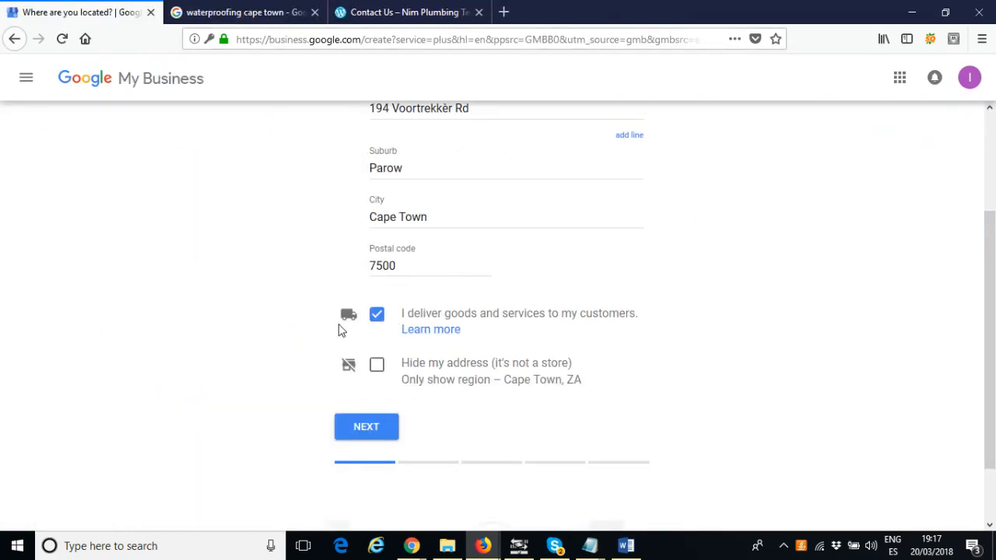
Continue, then set the delivery area to in person within 20 kilometers from the business and continue
{"action": "left_click", "coordinate": [381, 429]}
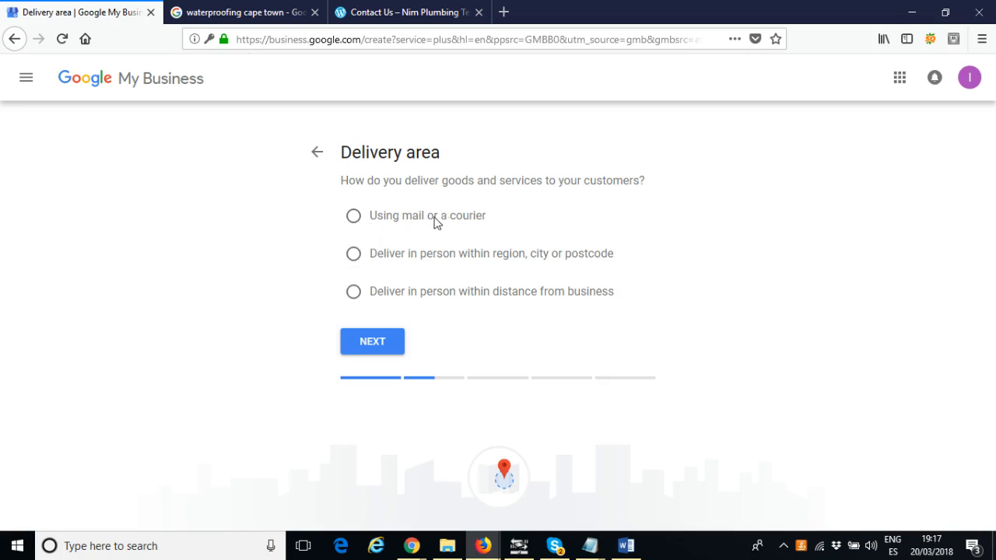
{"action": "left_click", "coordinate": [353, 256]}
{"action": "left_click", "coordinate": [453, 296]}
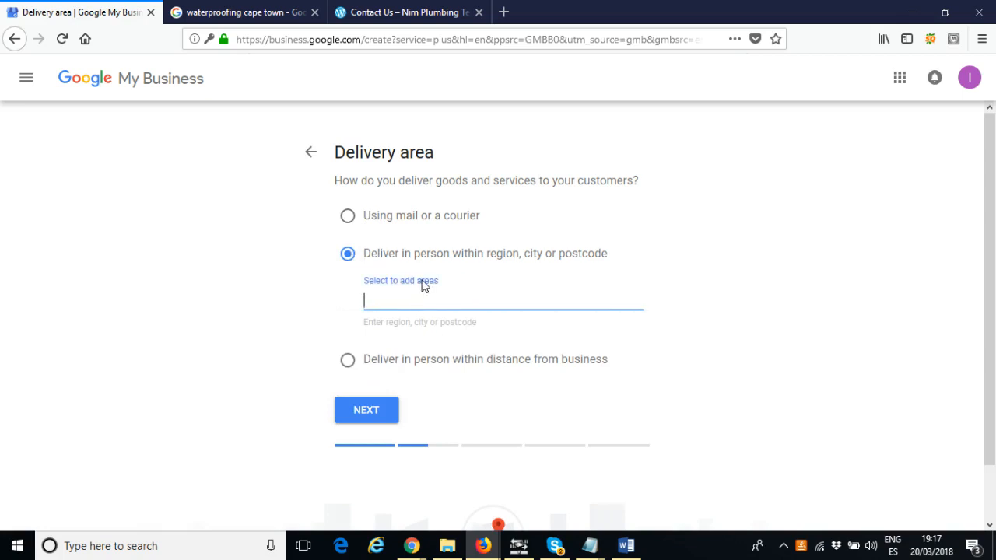
{"action": "type", "text": "johan"}
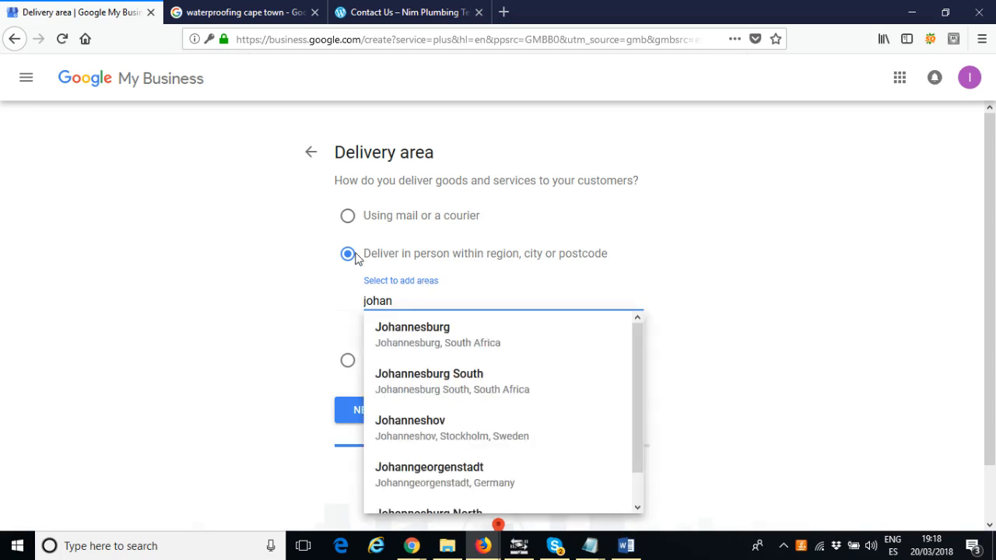
{"action": "left_click", "coordinate": [348, 360]}
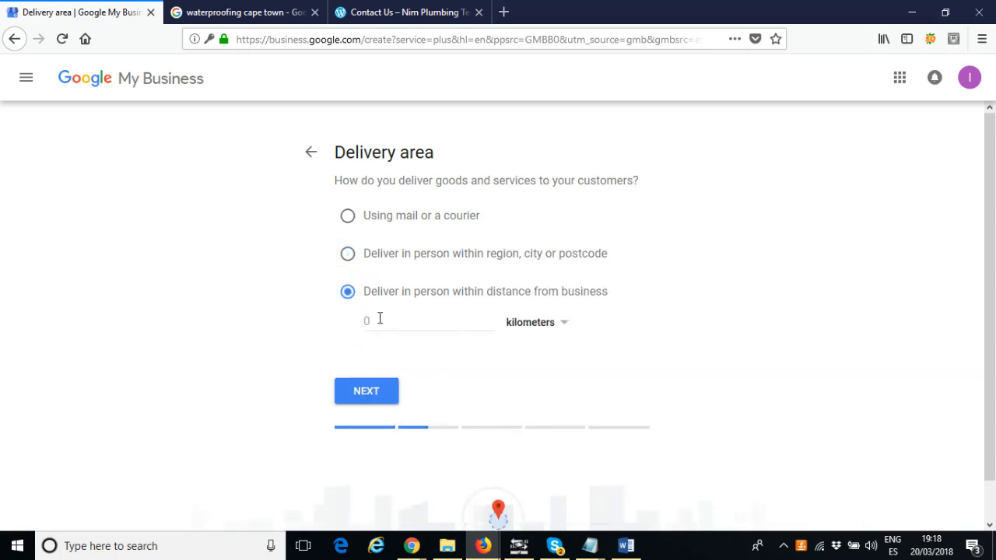
{"action": "left_click", "coordinate": [366, 319]}
{"action": "type", "text": "20"}
{"action": "left_click", "coordinate": [371, 395]}
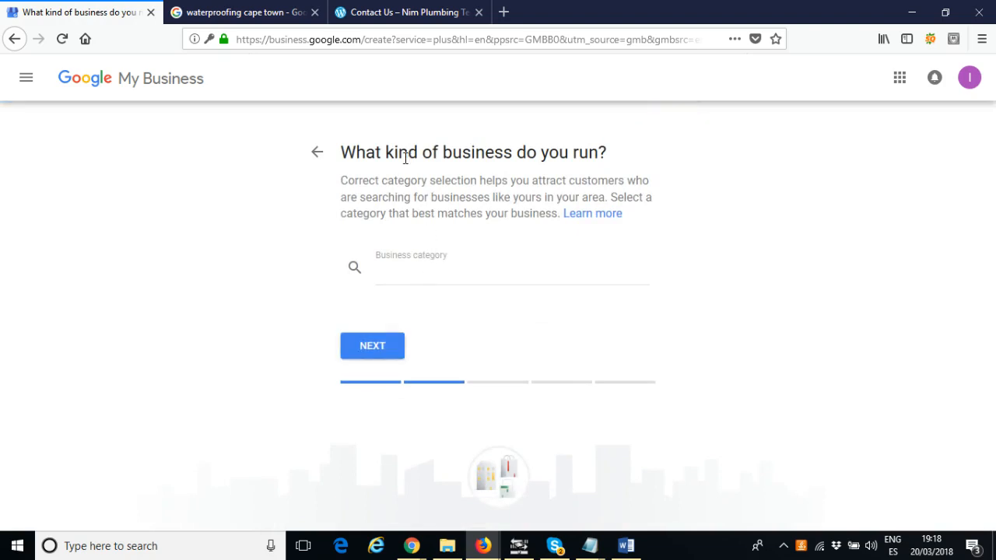
Search the business categories and set the category to Plumber
{"action": "left_click", "coordinate": [421, 273]}
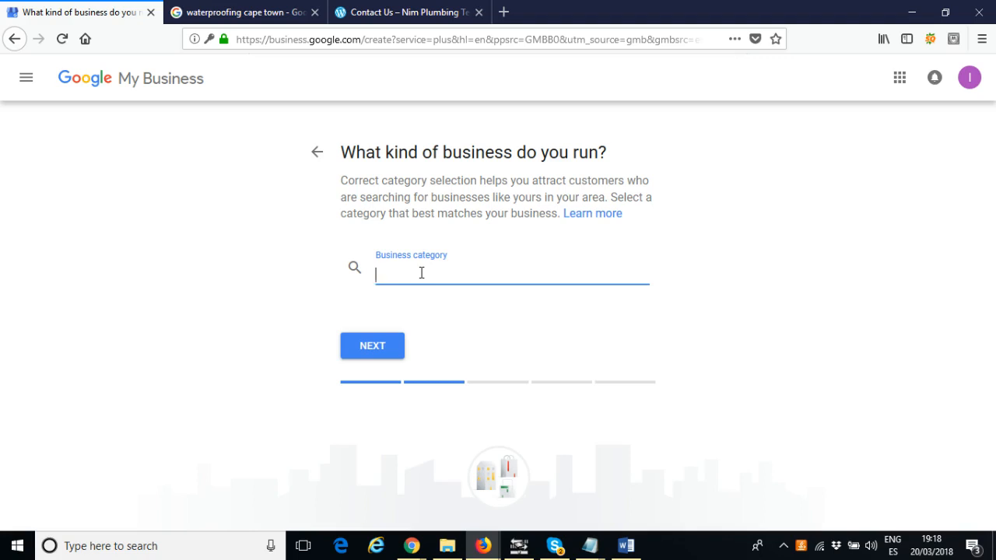
{"action": "type", "text": "Carpet"}
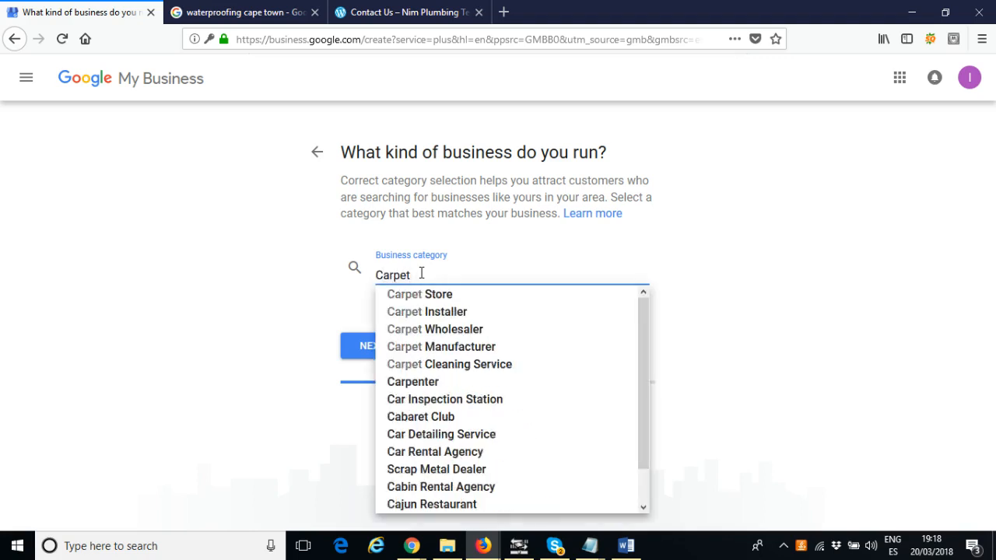
{"action": "type", "text": " cl"}
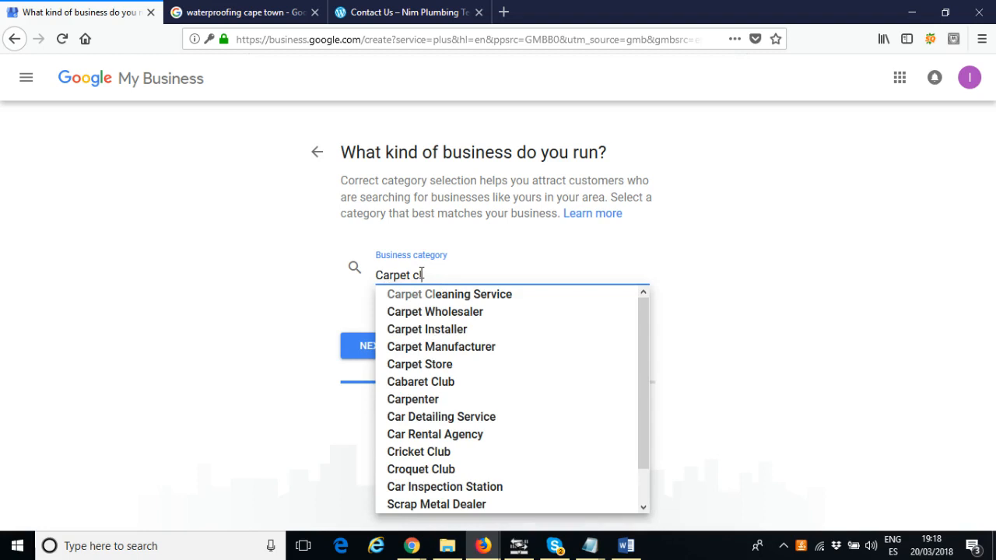
{"action": "left_click_drag", "start_coordinate": [430, 274], "coordinate": [381, 275]}
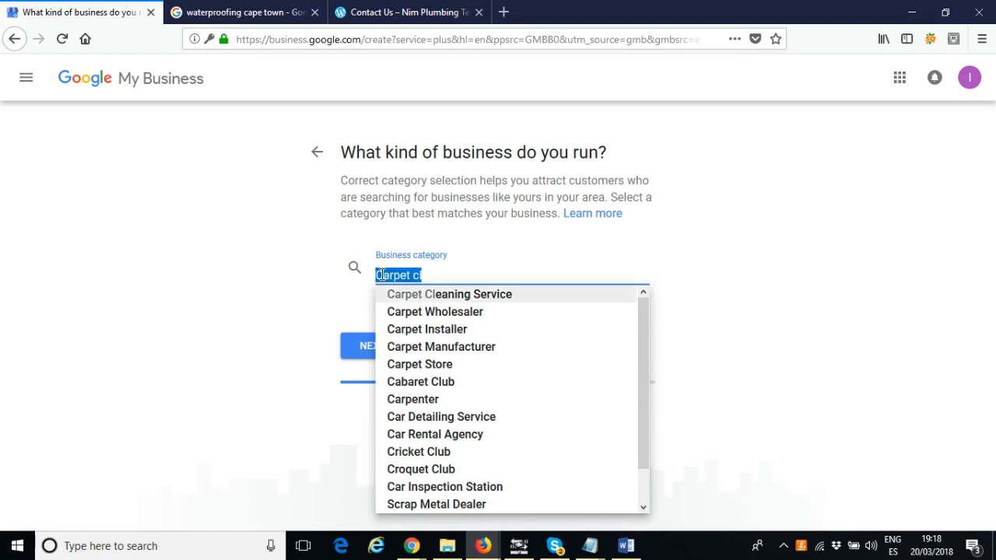
{"action": "type", "text": "cleaning s"}
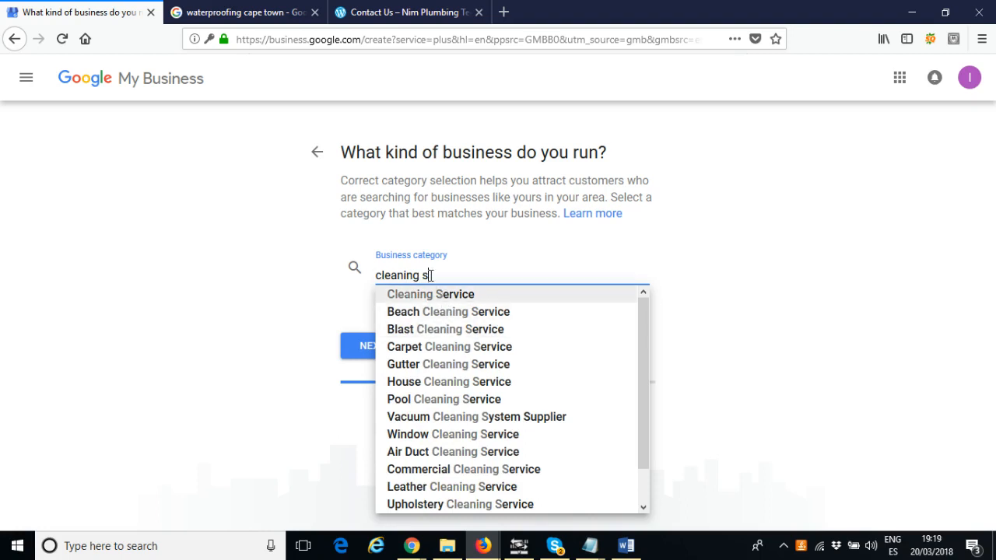
{"action": "left_click_drag", "start_coordinate": [430, 275], "coordinate": [376, 276]}
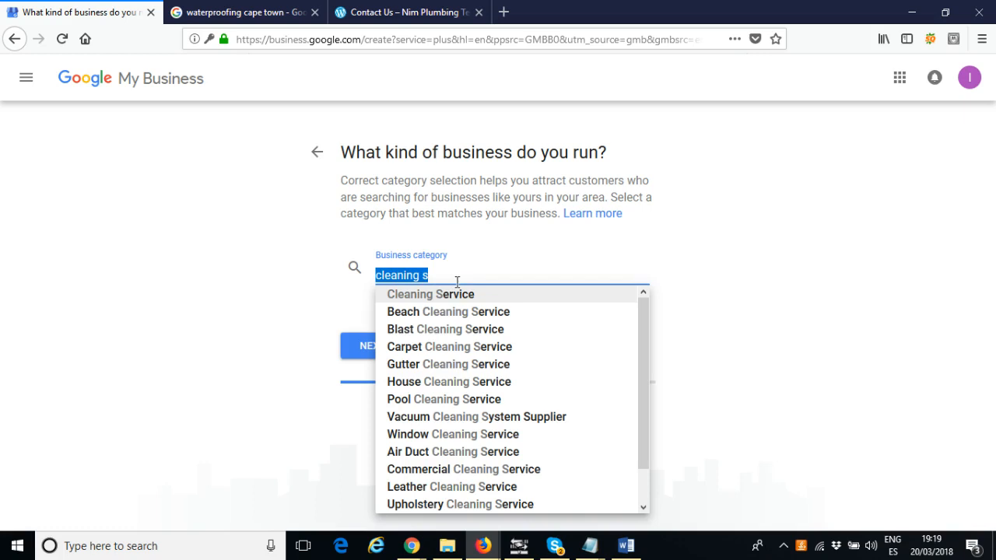
{"action": "type", "text": "electri"}
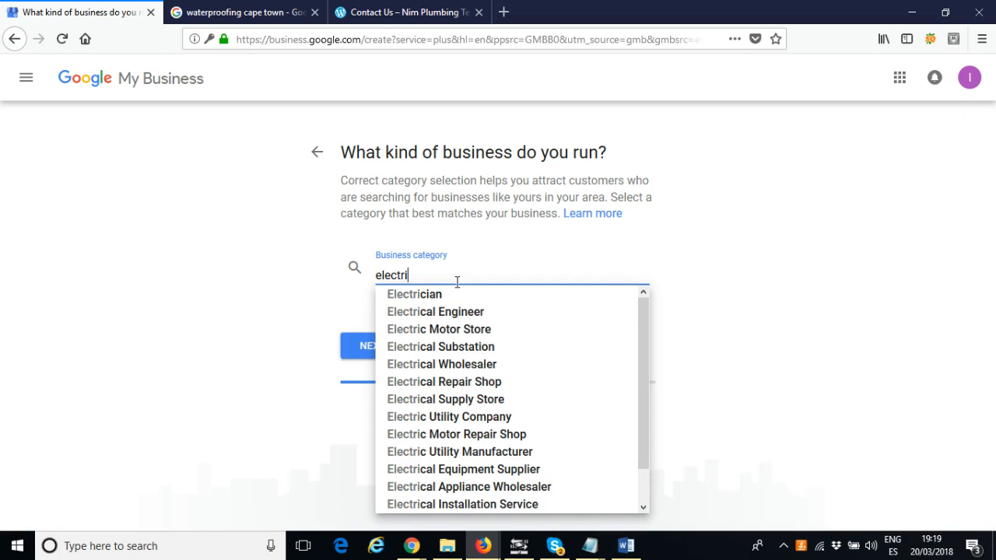
{"action": "left_click_drag", "start_coordinate": [420, 275], "coordinate": [371, 272]}
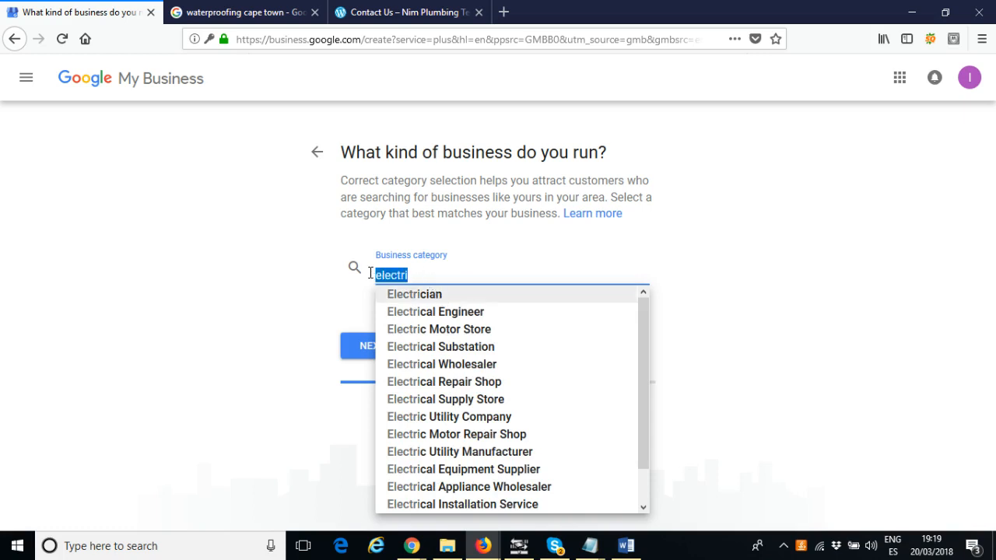
{"action": "type", "text": "plumber"}
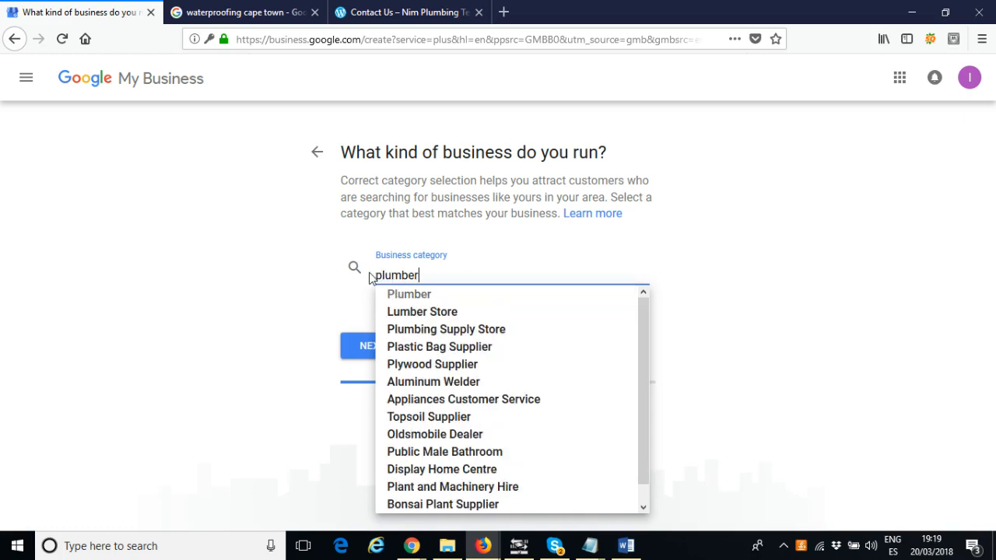
{"action": "left_click", "coordinate": [411, 294]}
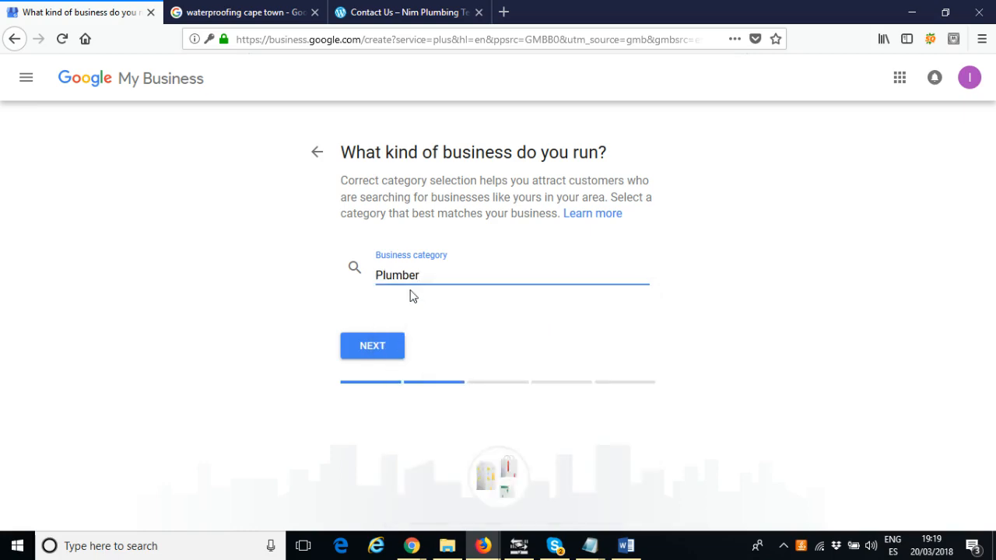
Glance at the company's contact page, return to the listing and continue past the category page
{"action": "left_click", "coordinate": [401, 14]}
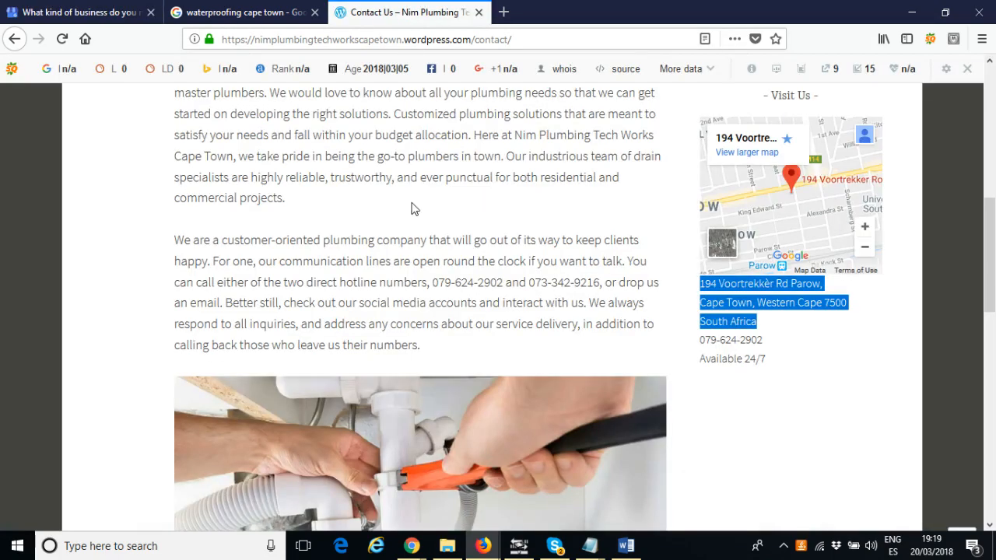
{"action": "scroll", "coordinate": [411, 207], "scroll_direction": "up", "scroll_amount": 5}
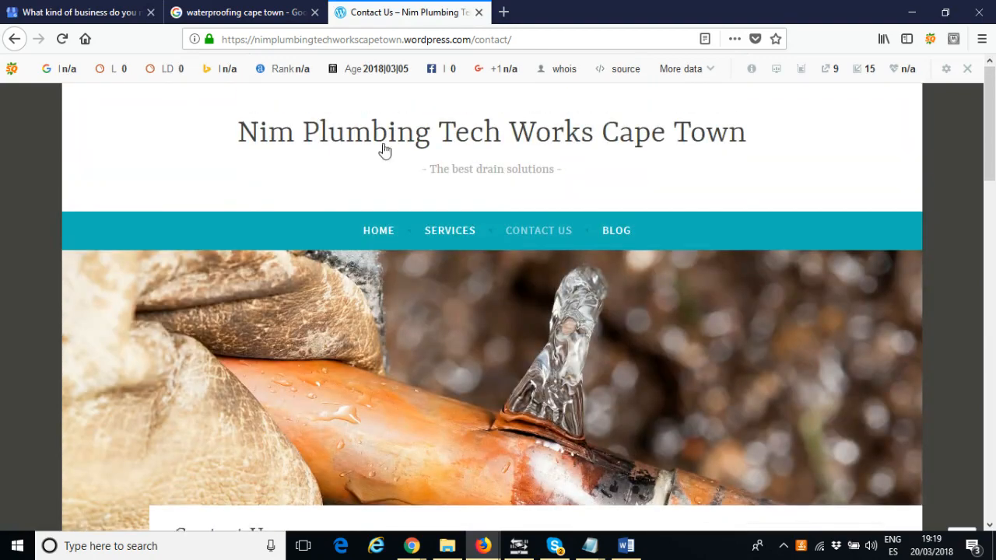
{"action": "left_click", "coordinate": [99, 11]}
{"action": "left_click", "coordinate": [428, 296]}
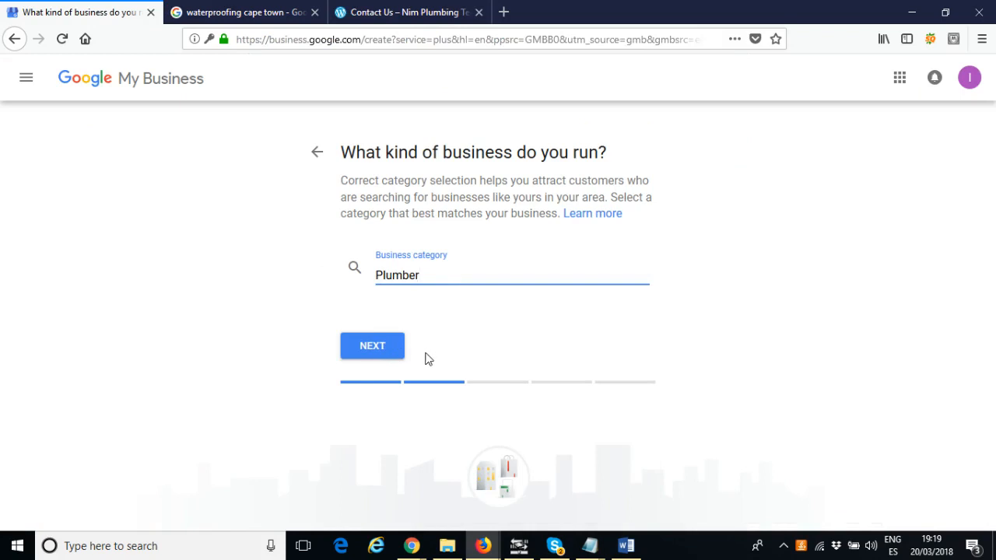
{"action": "left_click", "coordinate": [375, 349]}
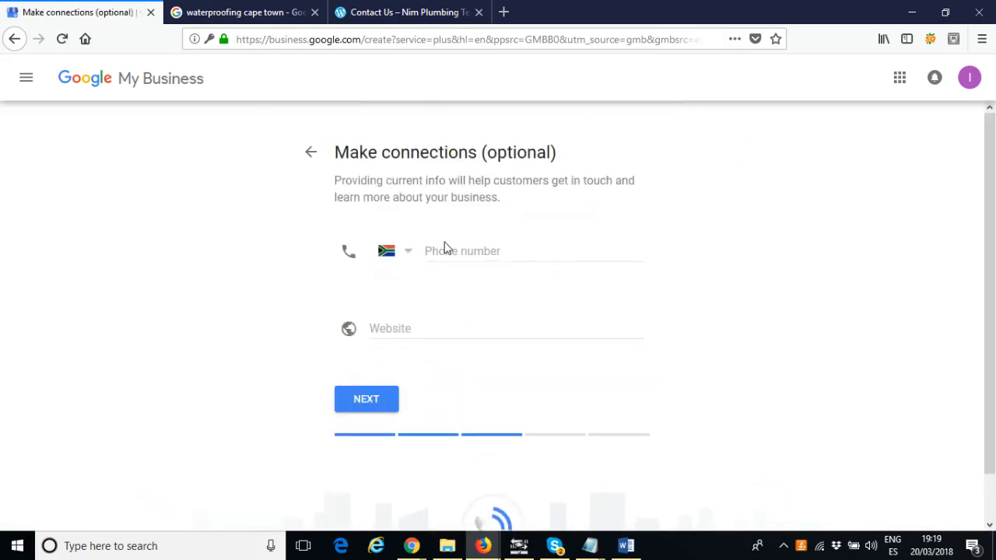
Copy the business phone number from the website's contact page and paste it into the phone number field
{"action": "left_click", "coordinate": [390, 14]}
{"action": "scroll", "coordinate": [548, 232], "scroll_direction": "down", "scroll_amount": 8}
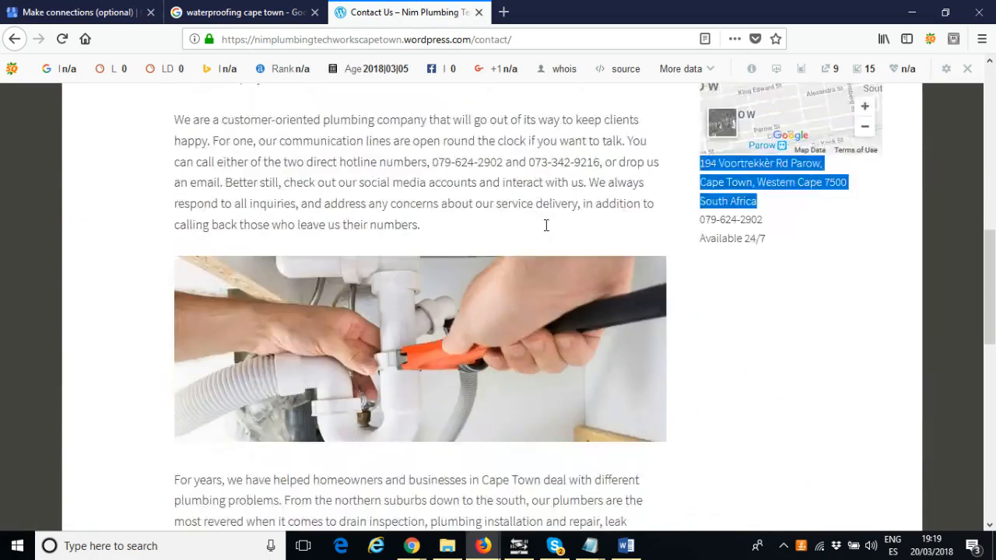
{"action": "scroll", "coordinate": [737, 343], "scroll_direction": "up", "scroll_amount": 2}
{"action": "left_click_drag", "start_coordinate": [766, 258], "coordinate": [702, 256]}
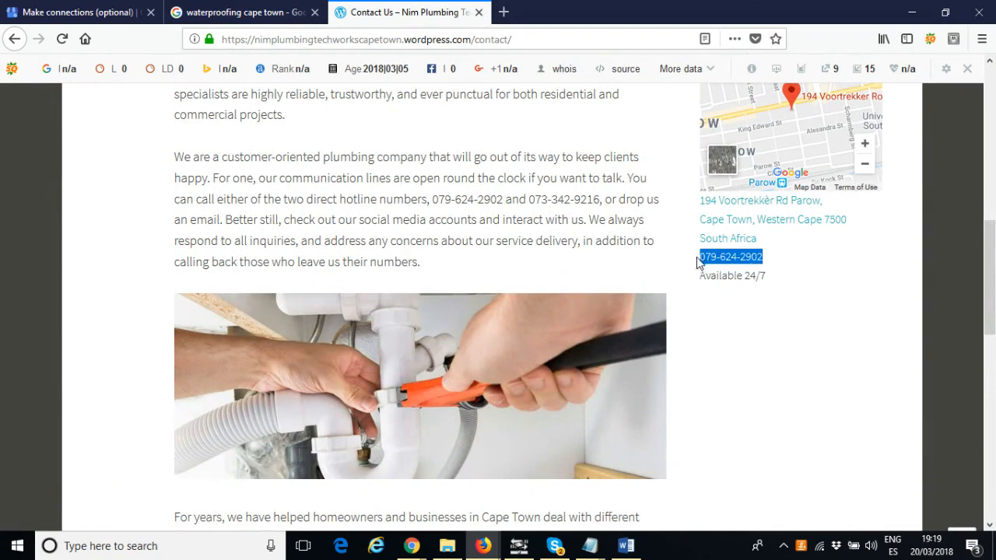
{"action": "left_click", "coordinate": [86, 11]}
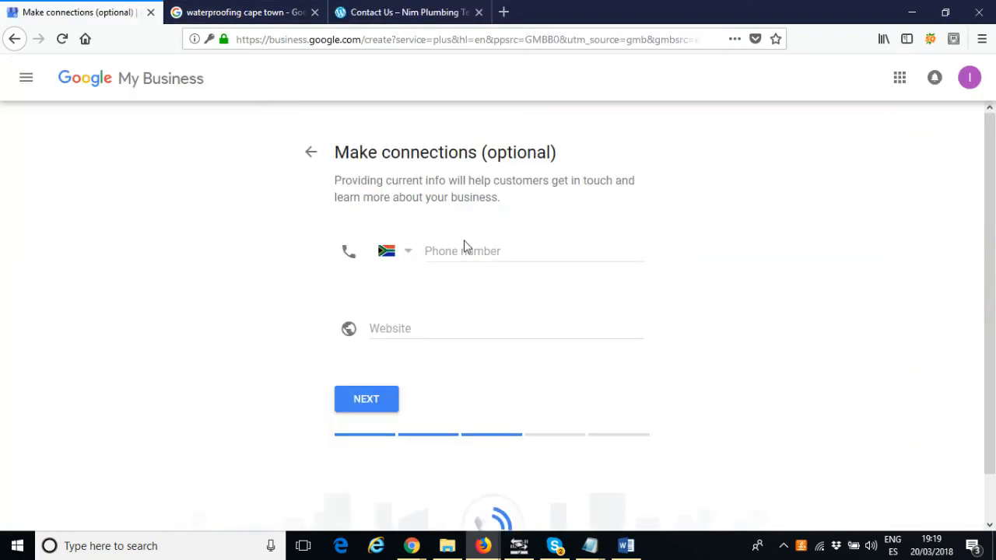
{"action": "left_click", "coordinate": [460, 250]}
{"action": "key", "text": "ctrl+v"}
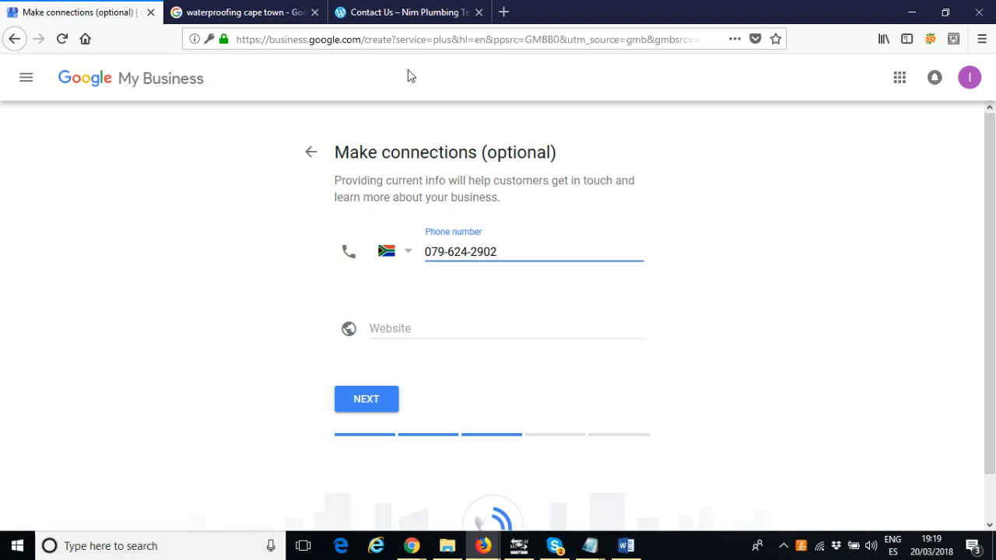
Copy the website's home page address and paste it into the website field
{"action": "left_click", "coordinate": [411, 12]}
{"action": "scroll", "coordinate": [315, 175], "scroll_direction": "up", "scroll_amount": 5}
{"action": "scroll", "coordinate": [315, 176], "scroll_direction": "up", "scroll_amount": 2}
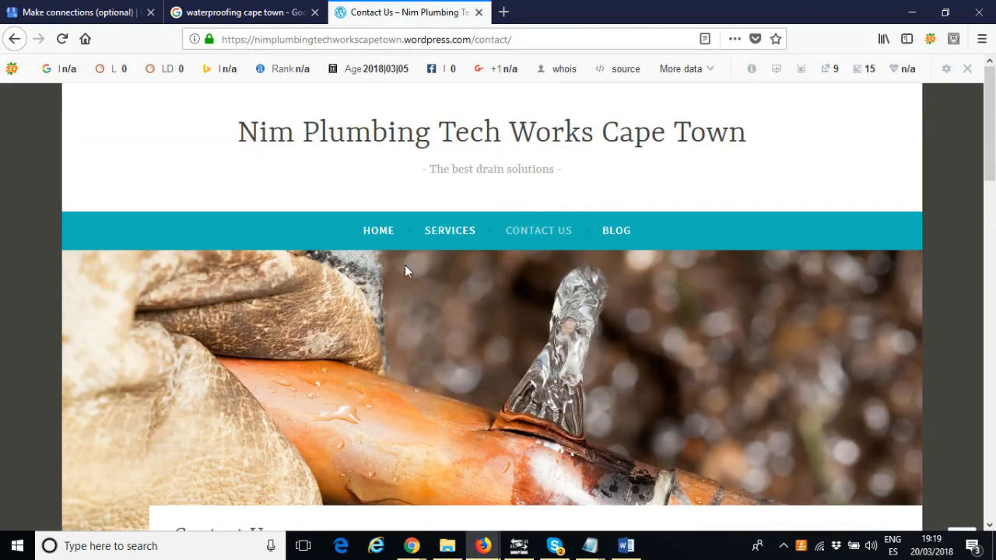
{"action": "left_click", "coordinate": [384, 239]}
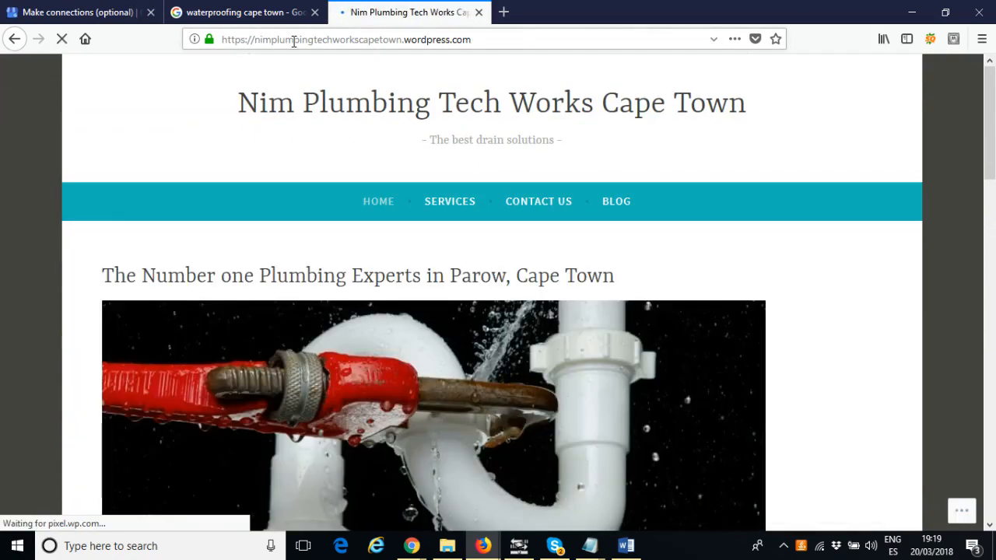
{"action": "left_click", "coordinate": [293, 39]}
{"action": "key", "text": "ctrl+c"}
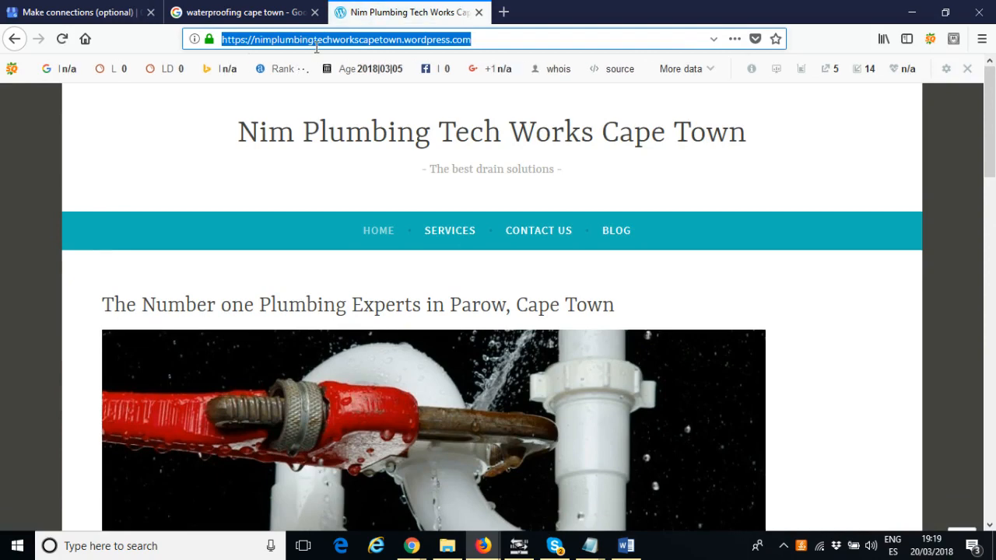
{"action": "left_click", "coordinate": [37, 12]}
{"action": "left_click", "coordinate": [413, 326]}
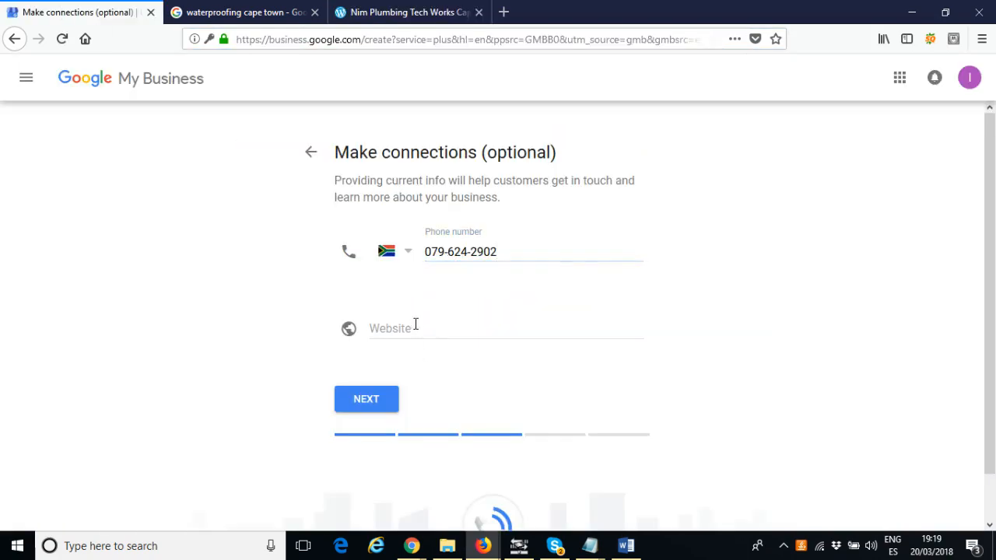
{"action": "key", "text": "ctrl+v"}
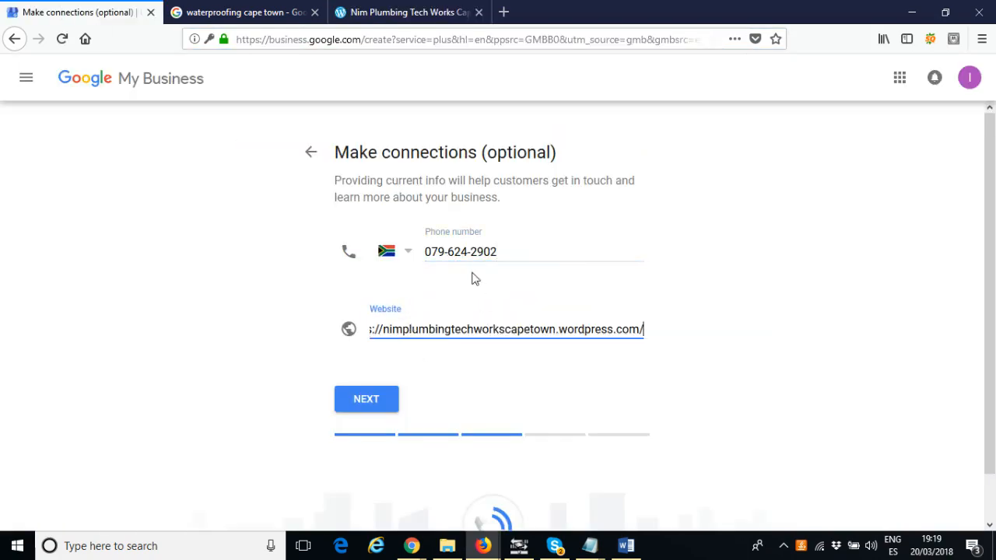
Continue past the contact details and the verification introduction pages
{"action": "double_click", "coordinate": [446, 252]}
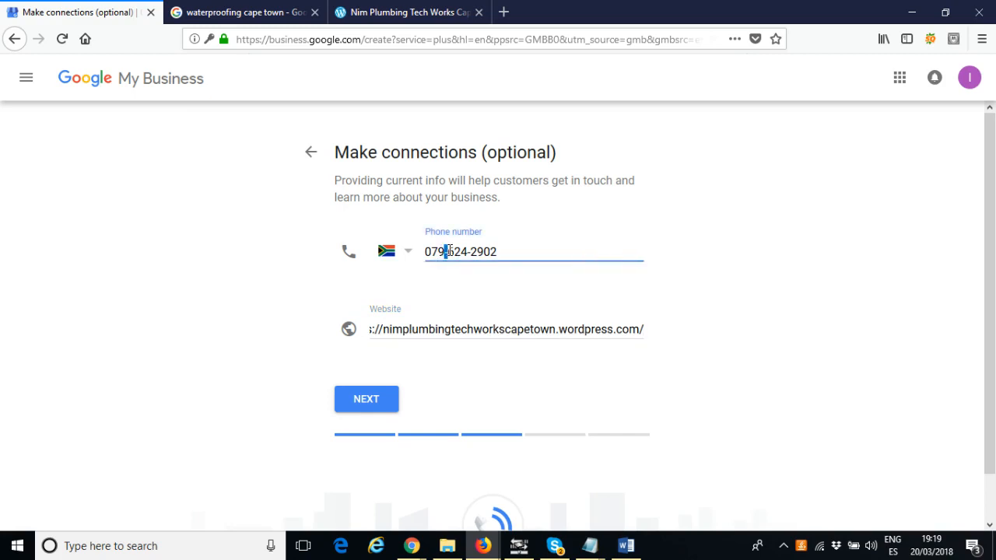
{"action": "double_click", "coordinate": [467, 251]}
{"action": "left_click", "coordinate": [356, 389]}
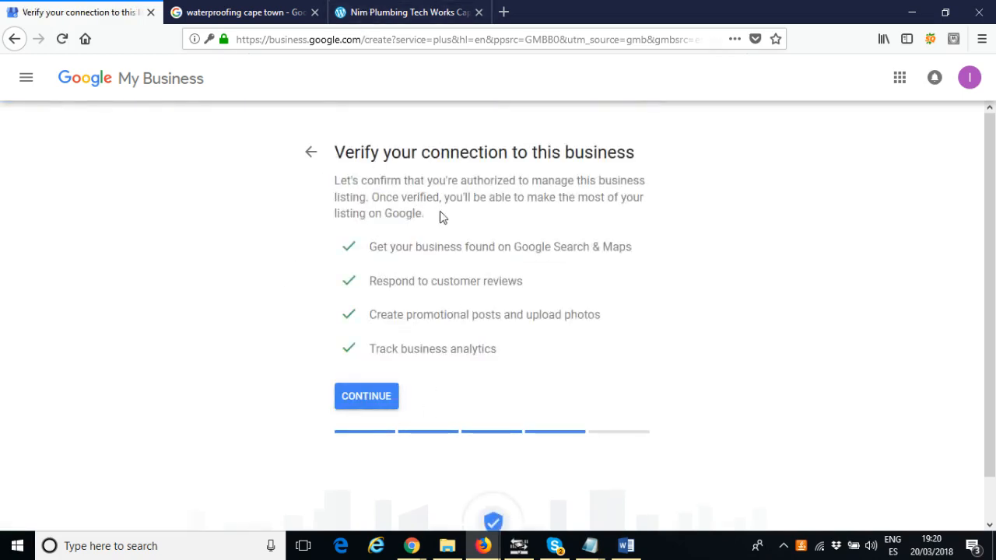
{"action": "mouse_move", "coordinate": [441, 217]}
{"action": "left_mouse_down"}
{"action": "mouse_move", "coordinate": [349, 164]}
{"action": "mouse_move", "coordinate": [425, 215]}
{"action": "left_mouse_up"}
{"action": "left_click", "coordinate": [381, 401]}
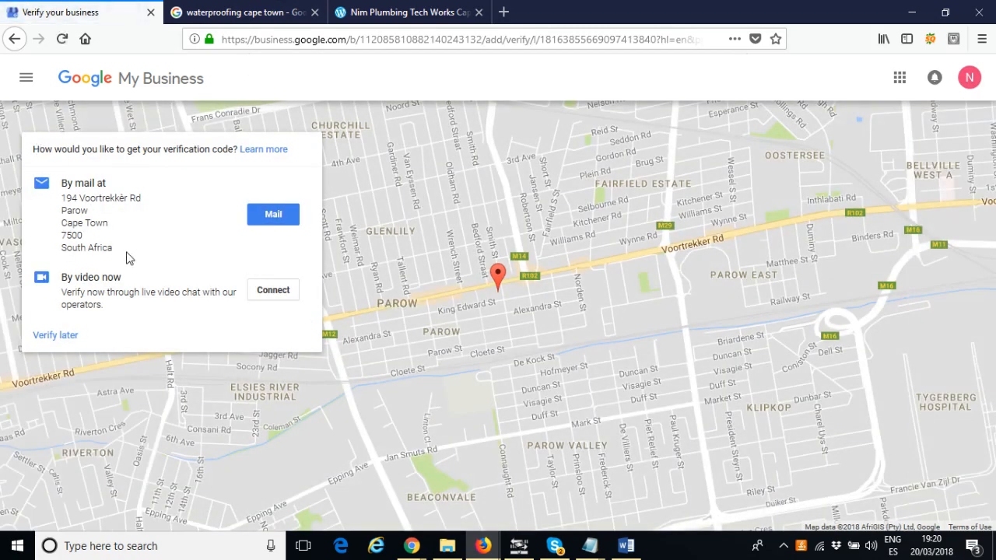
Choose to receive the verification code by mail at the business address
{"action": "left_click_drag", "start_coordinate": [128, 258], "coordinate": [67, 185]}
{"action": "left_click", "coordinate": [154, 246]}
{"action": "left_click_drag", "start_coordinate": [63, 198], "coordinate": [125, 254]}
{"action": "left_click", "coordinate": [125, 253]}
{"action": "left_click", "coordinate": [278, 216]}
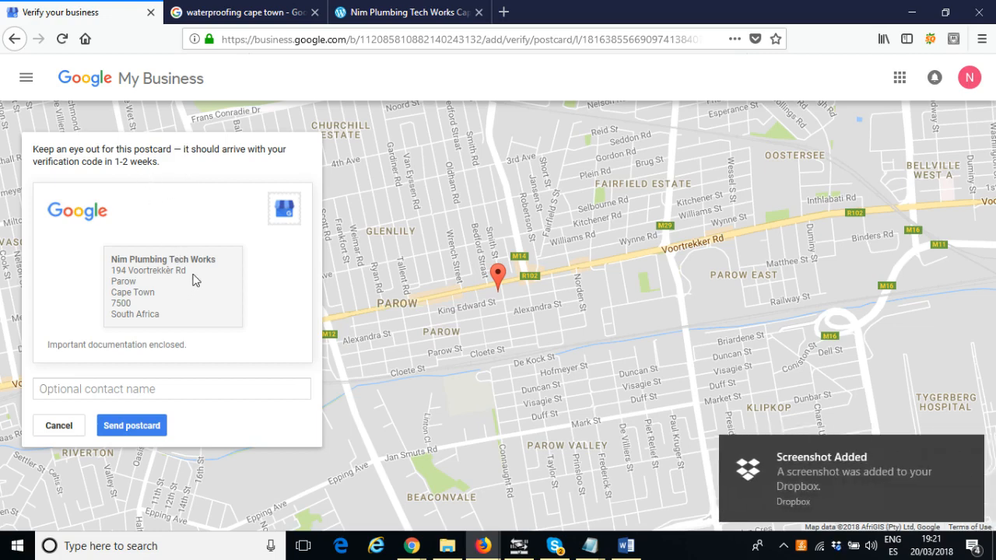
Enter the contact's full name in the optional contact name field of the postcard
{"action": "left_click", "coordinate": [155, 392]}
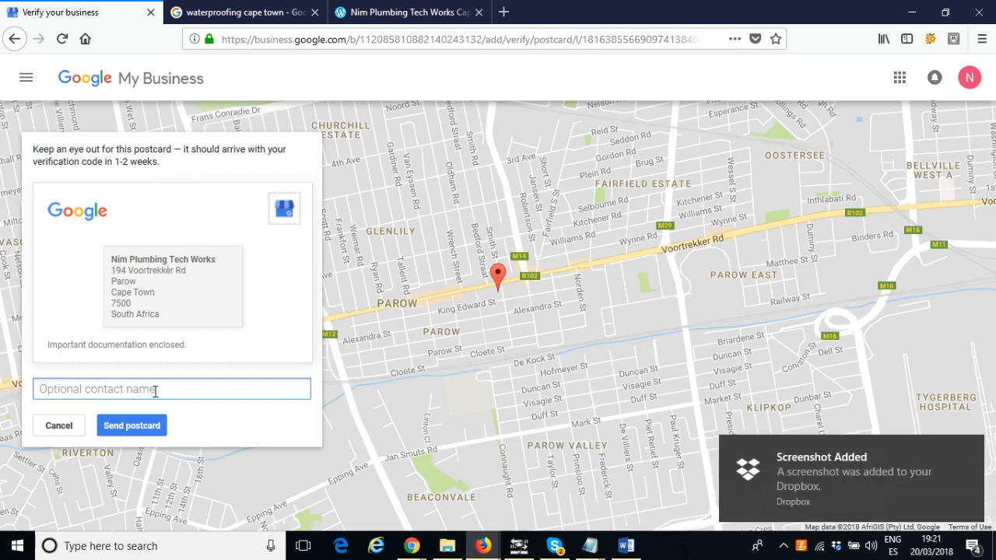
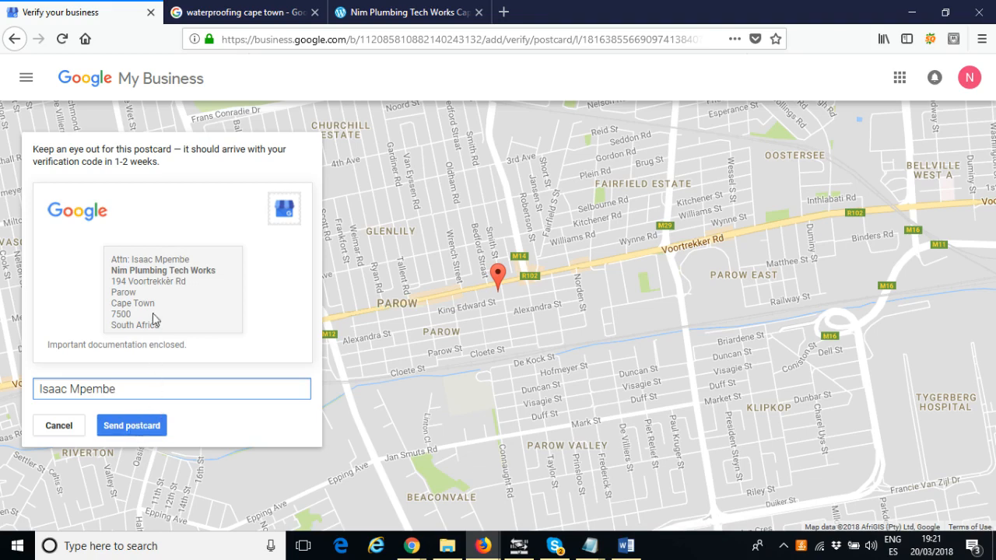
Review the postcard address and send the verification postcard
{"action": "left_click_drag", "start_coordinate": [114, 259], "coordinate": [184, 332]}
{"action": "left_click", "coordinate": [185, 327]}
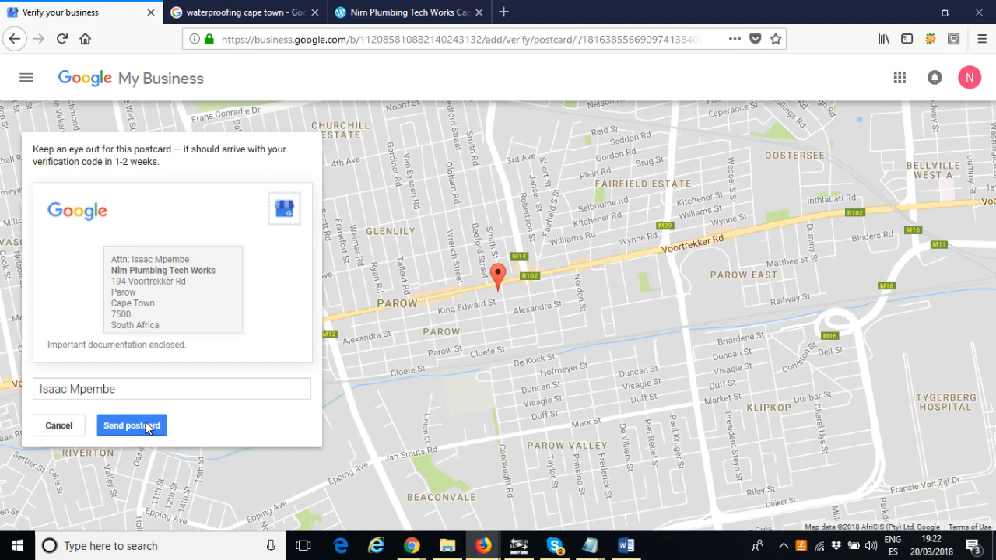
{"action": "left_click", "coordinate": [148, 427]}
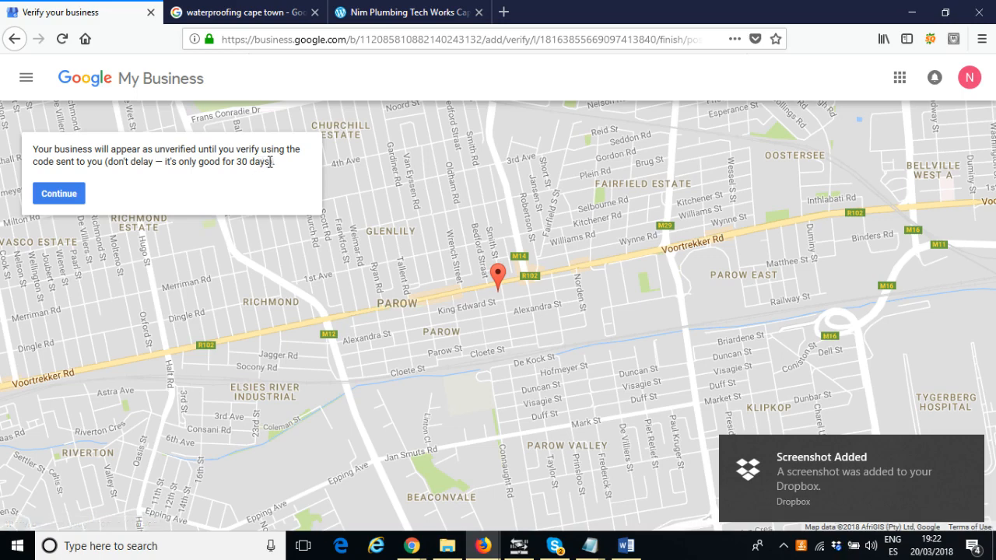
Read the unverified-business notice and continue to the business dashboard
{"action": "left_click_drag", "start_coordinate": [273, 161], "coordinate": [34, 148]}
{"action": "left_click", "coordinate": [35, 145]}
{"action": "left_click", "coordinate": [276, 166]}
{"action": "left_click", "coordinate": [60, 149]}
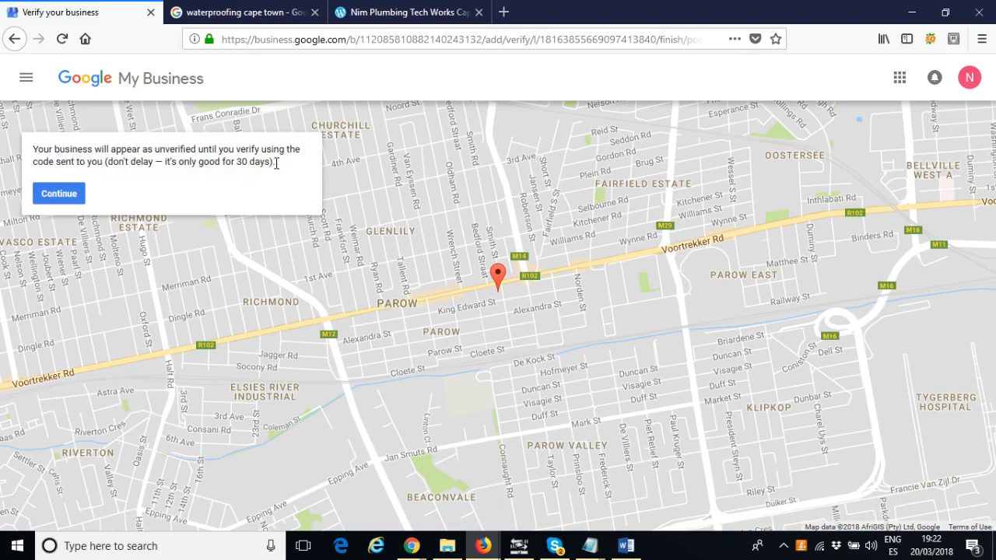
{"action": "left_click_drag", "start_coordinate": [277, 163], "coordinate": [33, 157]}
{"action": "left_click", "coordinate": [130, 163]}
{"action": "left_click", "coordinate": [64, 197]}
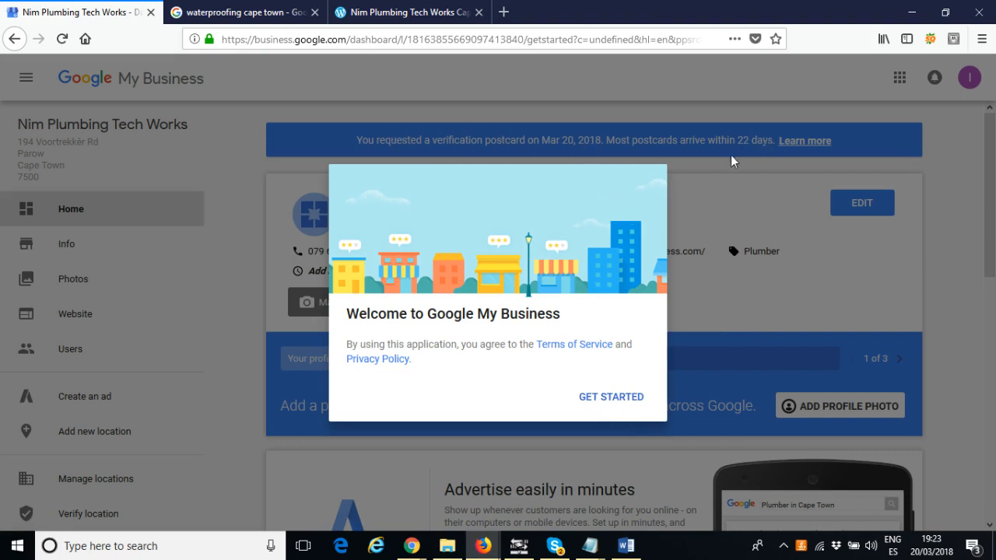
Dismiss the welcome dialog and scroll through the business dashboard's sections
{"action": "left_click", "coordinate": [622, 399]}
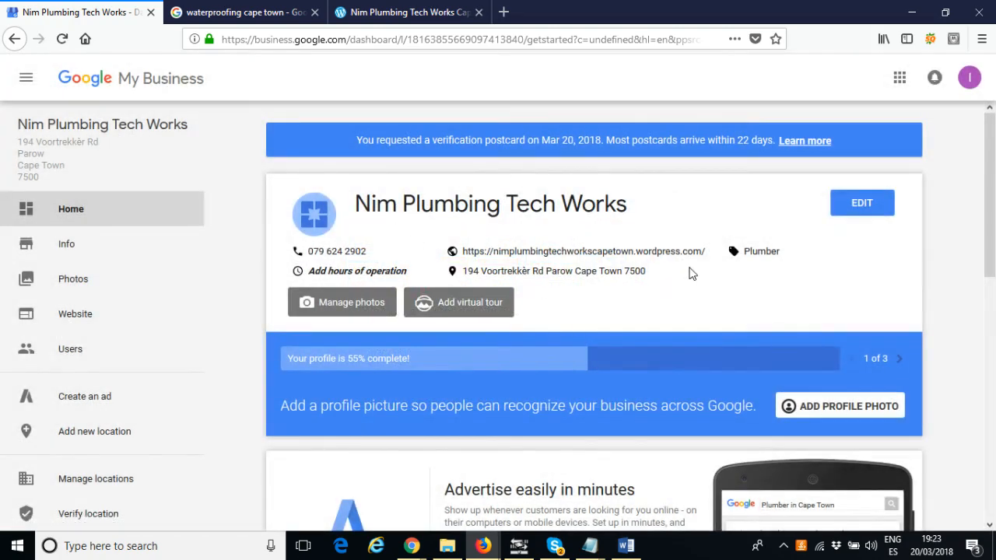
{"action": "scroll", "coordinate": [694, 312], "scroll_direction": "down", "scroll_amount": 5}
{"action": "scroll", "coordinate": [695, 312], "scroll_direction": "up", "scroll_amount": 5}
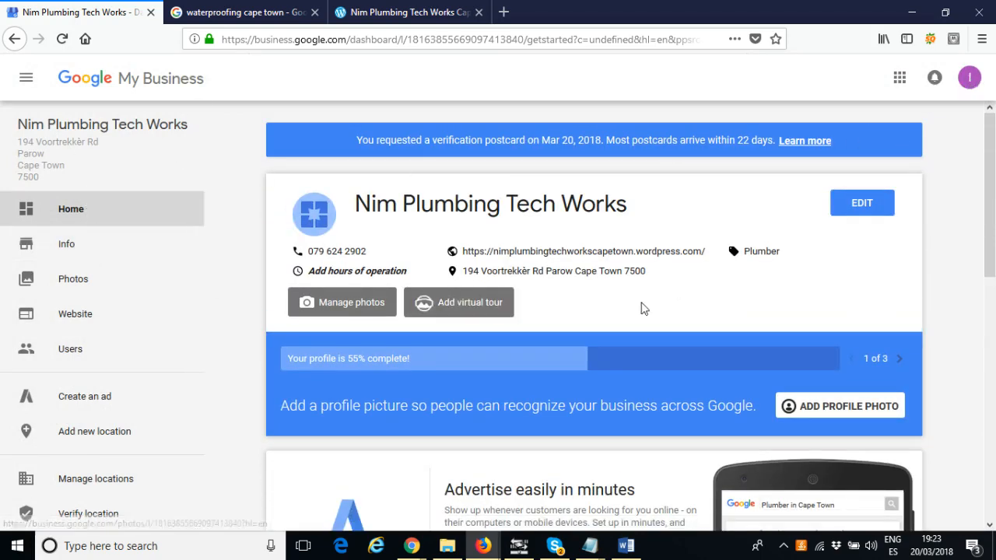
{"action": "scroll", "coordinate": [650, 306], "scroll_direction": "down", "scroll_amount": 2}
{"action": "scroll", "coordinate": [652, 308], "scroll_direction": "down", "scroll_amount": 5}
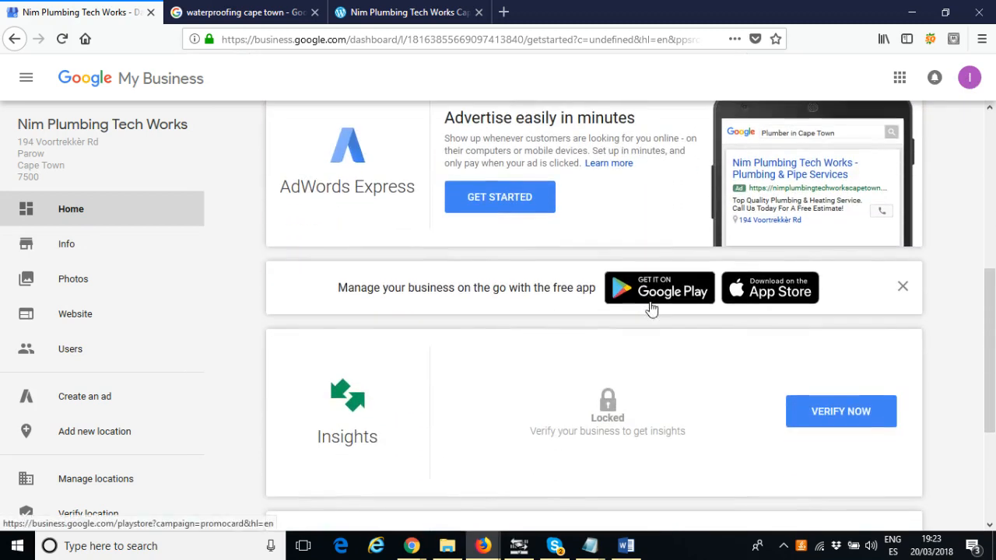
{"action": "scroll", "coordinate": [650, 308], "scroll_direction": "down", "scroll_amount": 2}
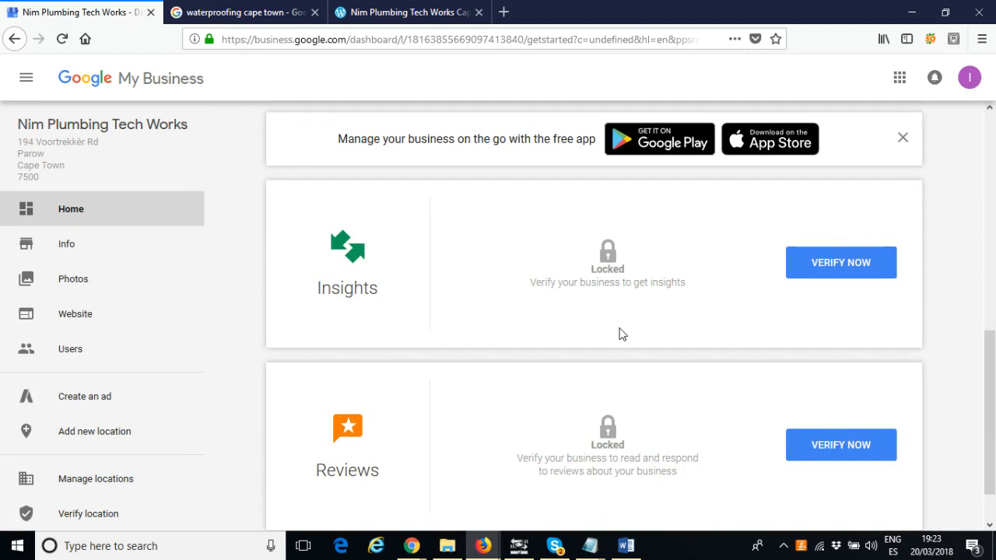
{"action": "scroll", "coordinate": [620, 334], "scroll_direction": "up", "scroll_amount": 7}
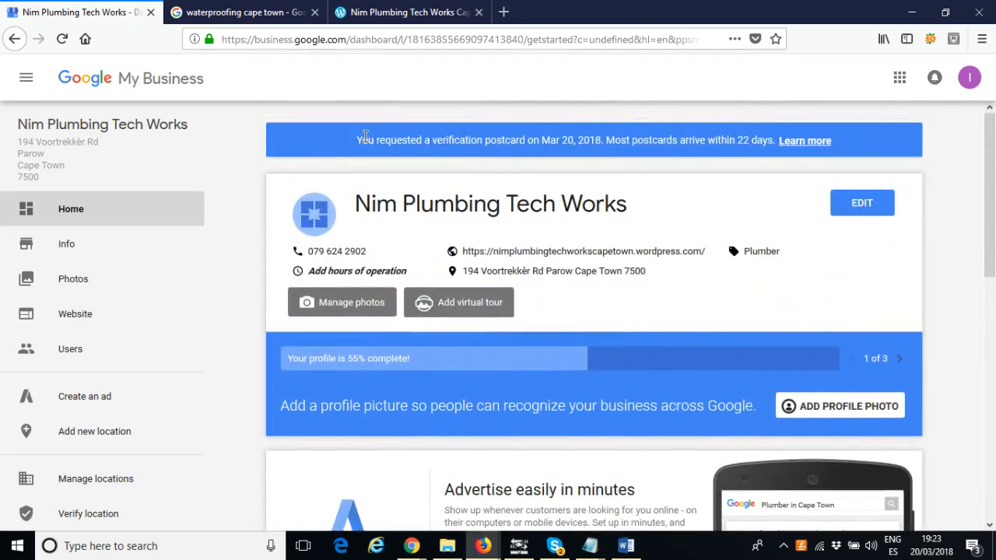
Open the Learn more help article from the verification postcard notice, skim it, and close its tab
{"action": "left_click_drag", "start_coordinate": [357, 140], "coordinate": [856, 142]}
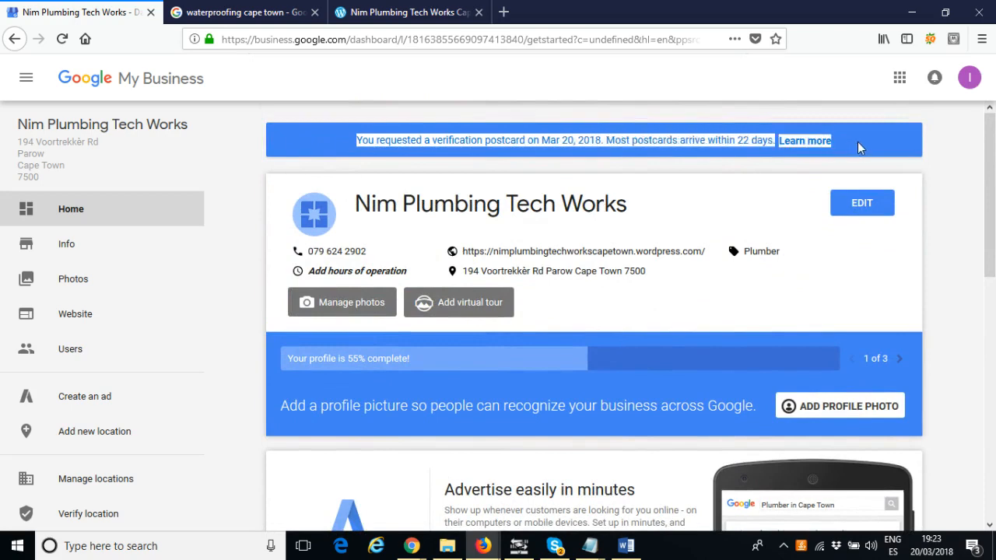
{"action": "left_click", "coordinate": [857, 141]}
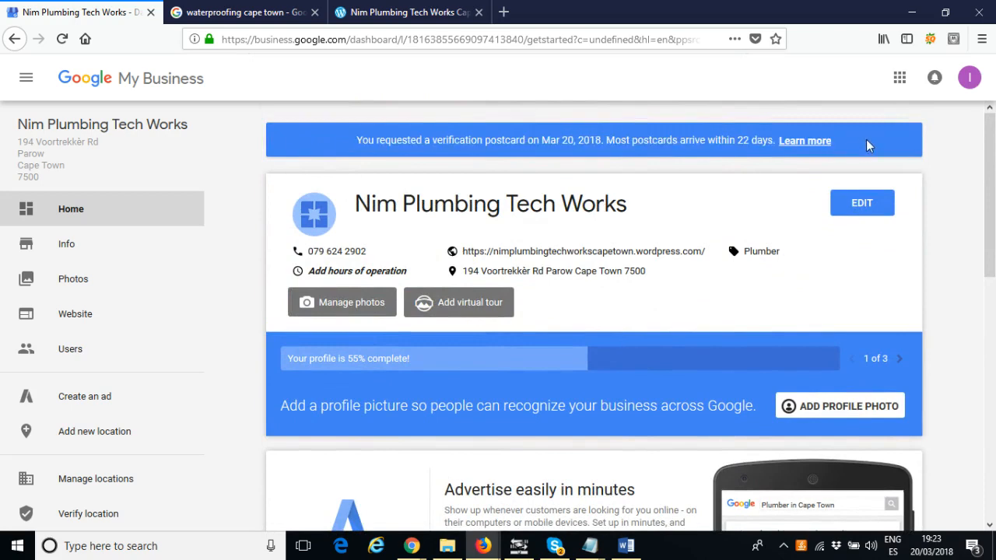
{"action": "left_click", "coordinate": [804, 143]}
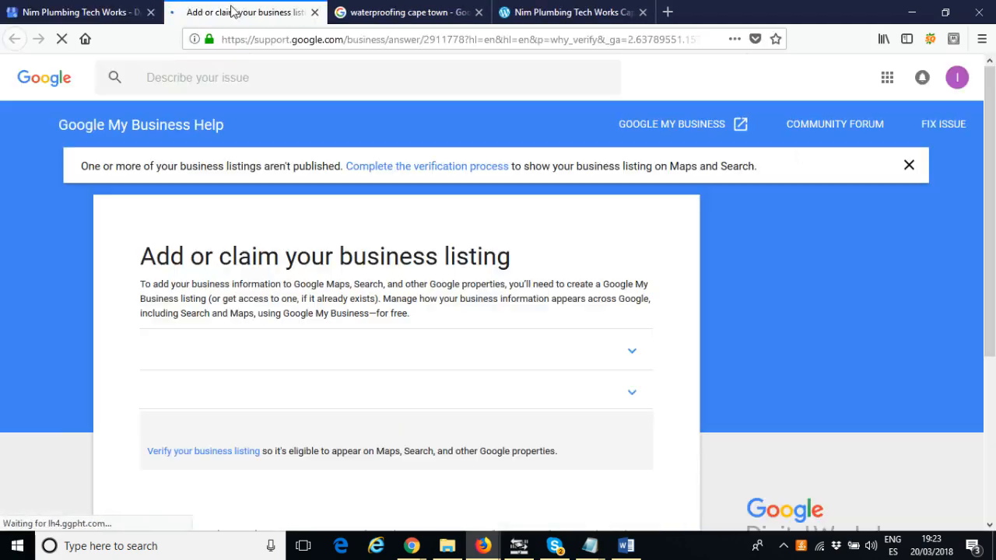
{"action": "scroll", "coordinate": [329, 216], "scroll_direction": "down", "scroll_amount": 5}
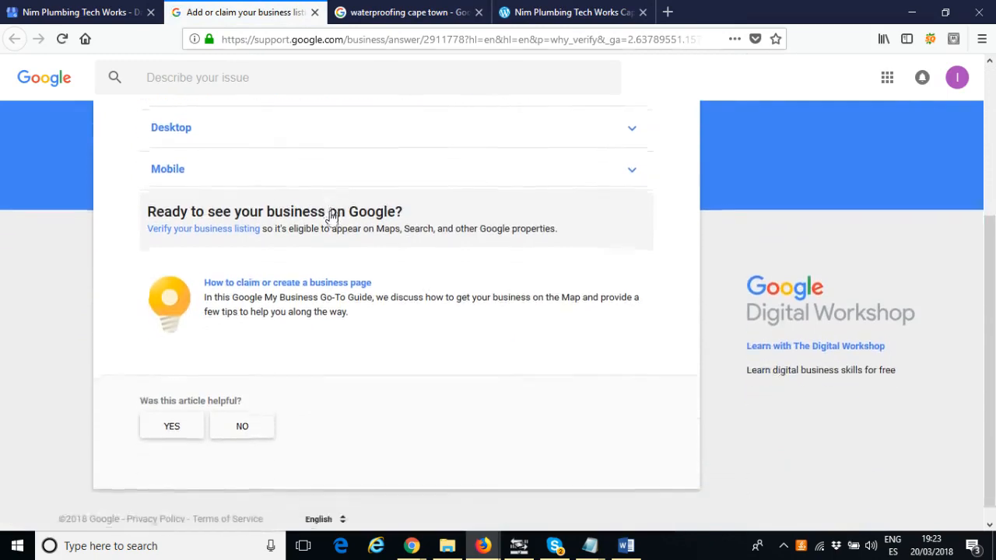
{"action": "scroll", "coordinate": [330, 211], "scroll_direction": "up", "scroll_amount": 5}
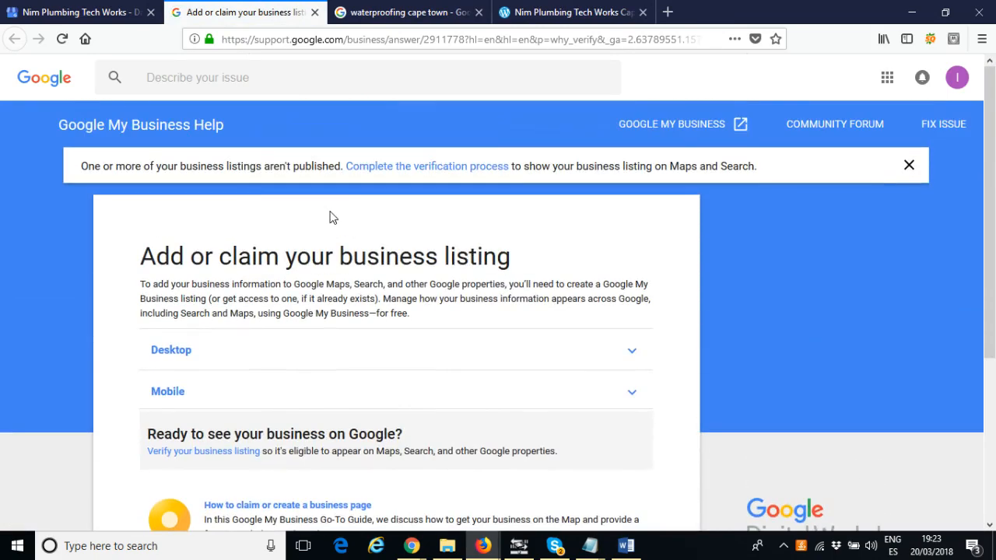
{"action": "left_click", "coordinate": [315, 12]}
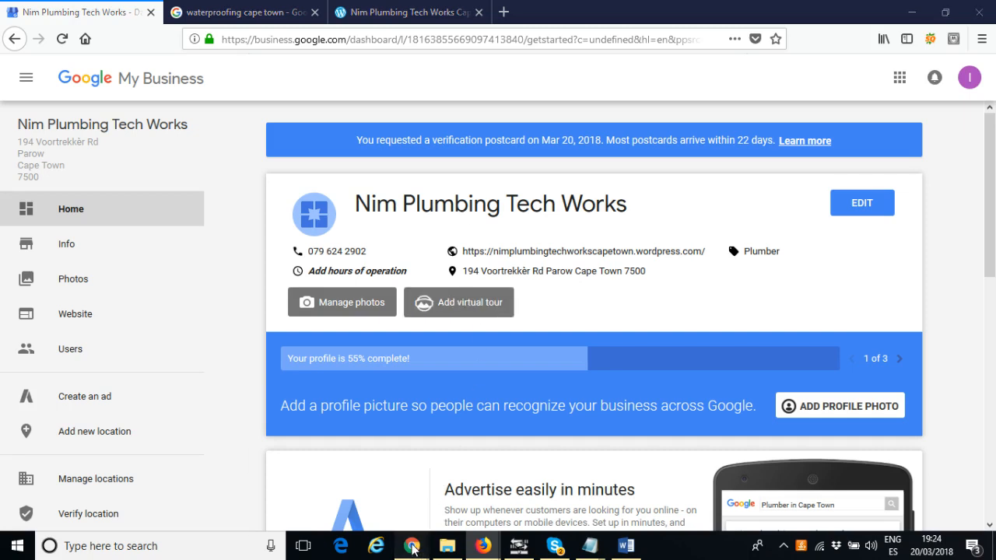
Switch to Chrome showing the Nim Plumbing Tech Works Cape Town WordPress website
{"action": "mouse_move", "coordinate": [412, 546]}
{"action": "left_click", "coordinate": [370, 492]}
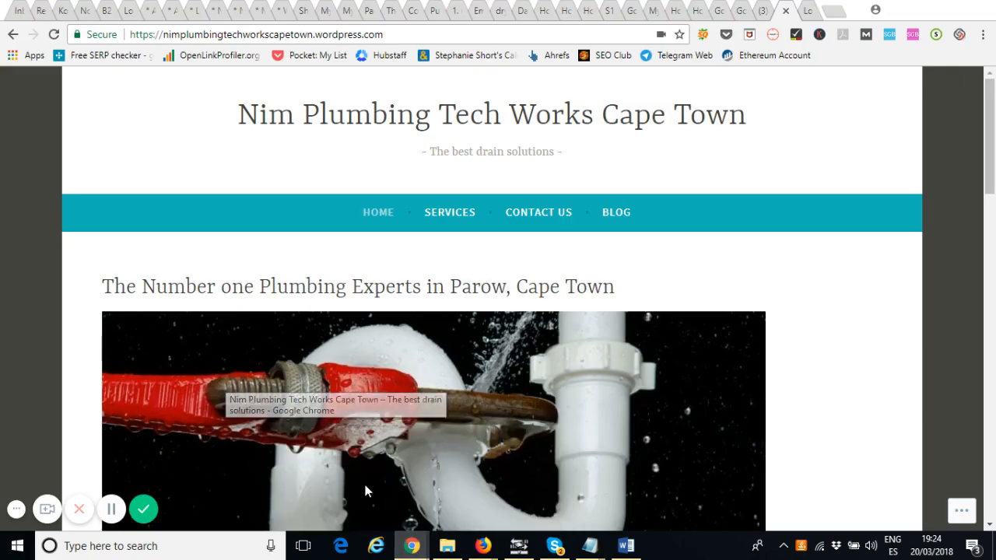